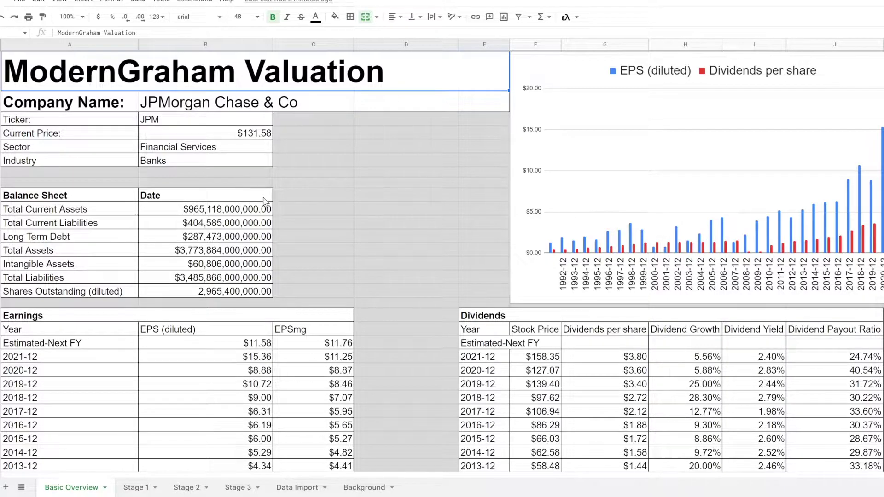
Review the Balance Sheet entries on the Basic Overview sheet, from Total Current Assets through Shares Outstanding (diluted).
left_click(248, 198)
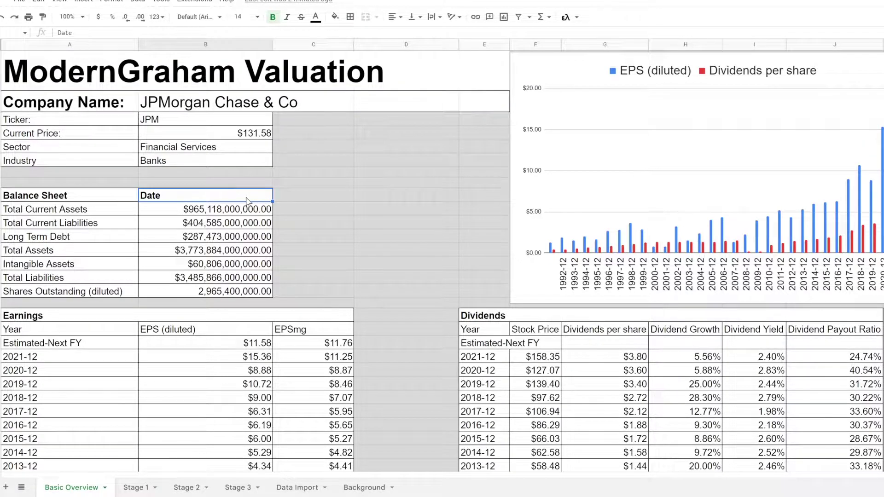
left_click(163, 214)
left_click(163, 228)
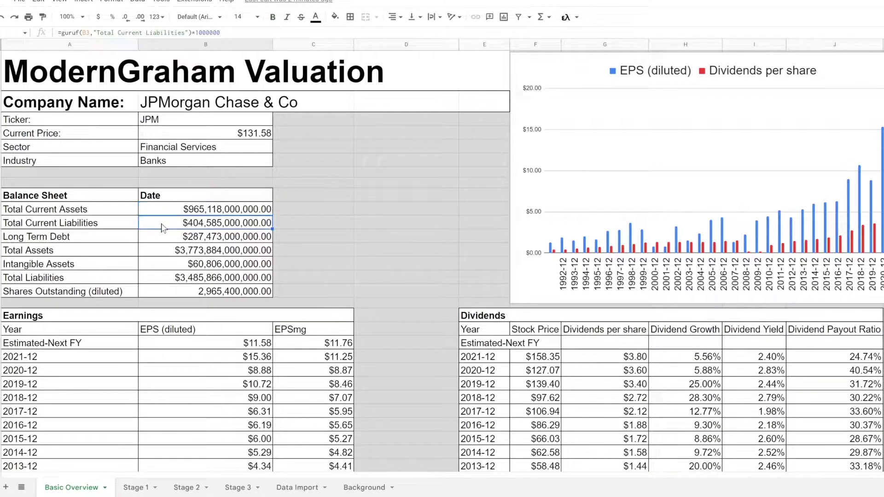
left_click(163, 243)
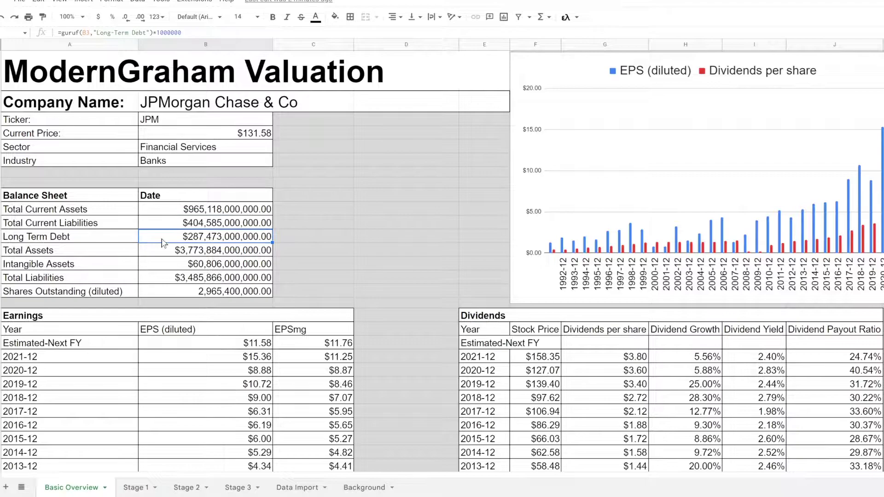
left_click(162, 252)
left_click(162, 264)
left_click(160, 282)
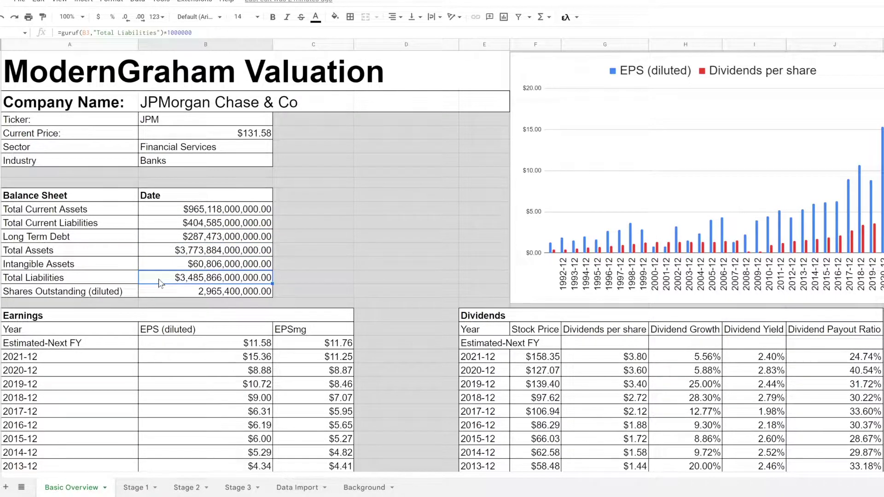
left_click(161, 294)
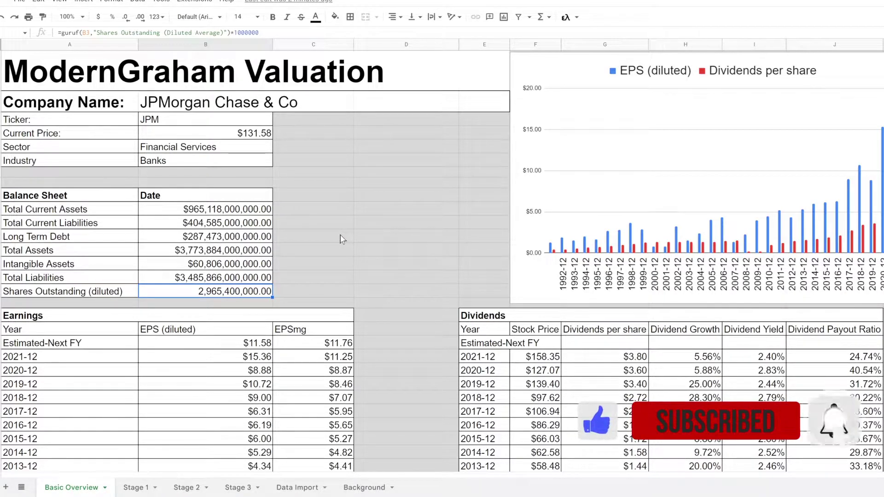
Inspect the EPS and dividends-per-share chart, checking individual bars from the mid-1990s to 2008.
left_click(534, 115)
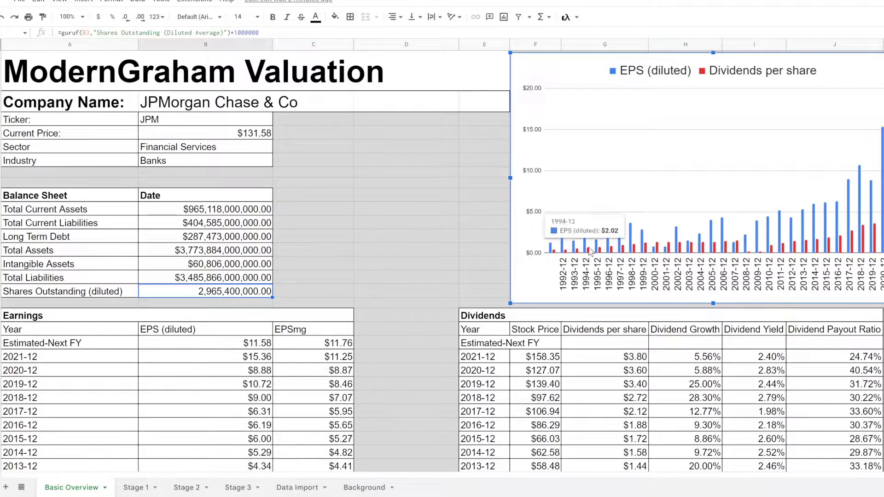
mouse_move(643, 249)
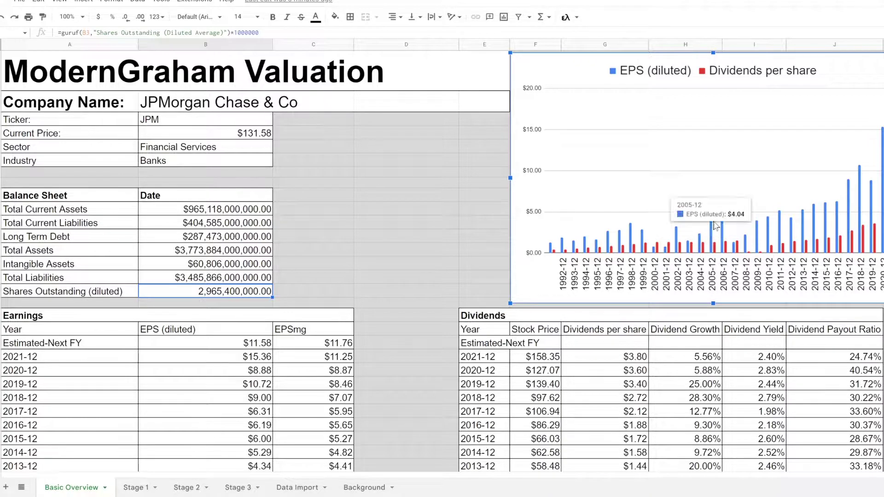
mouse_move(740, 248)
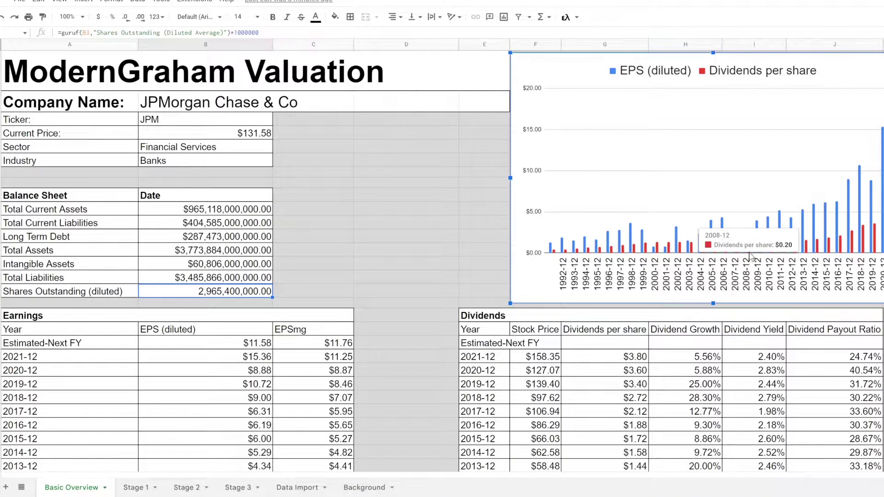
Examine the diluted EPS history in the Earnings table and the EPSmg formula for Estimated-Next FY.
scroll(219, 252, "down", 7)
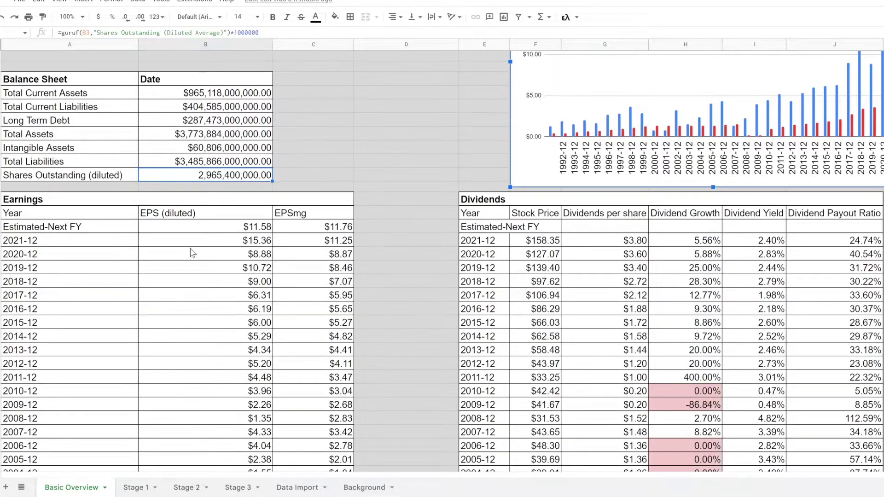
scroll(179, 227, "up", 2)
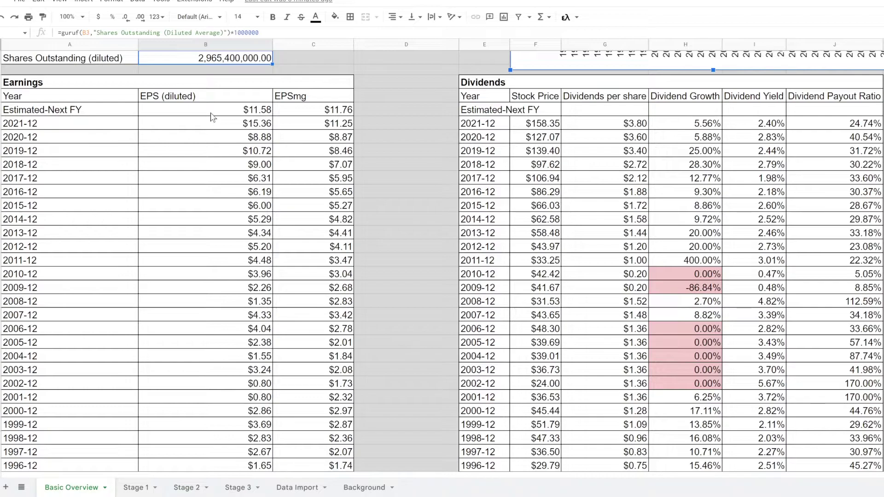
scroll(209, 272, "down", 2)
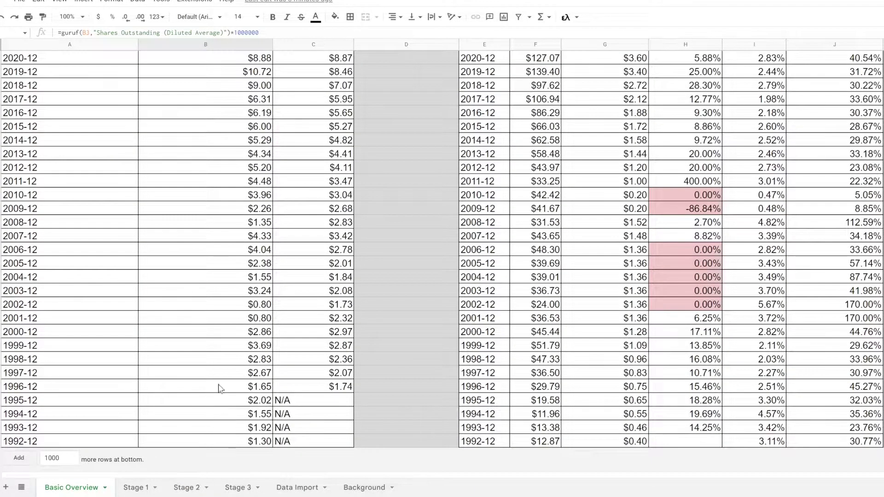
scroll(222, 318, "up", 4)
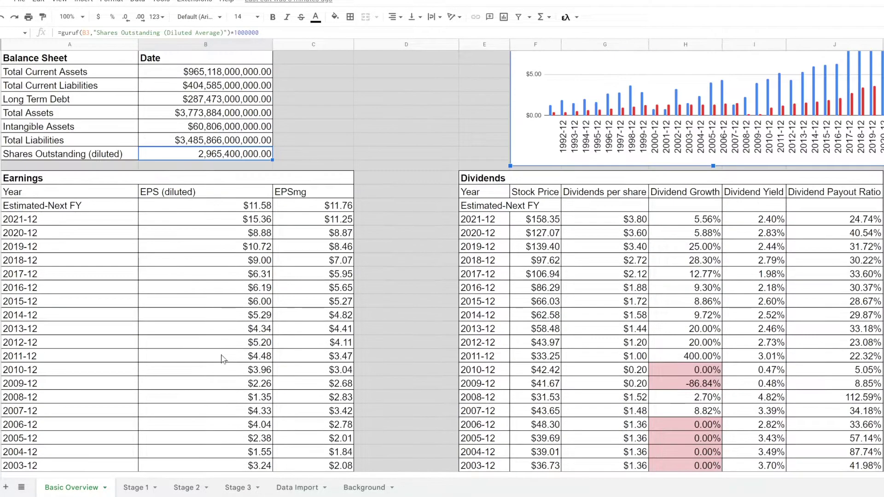
left_click(294, 210)
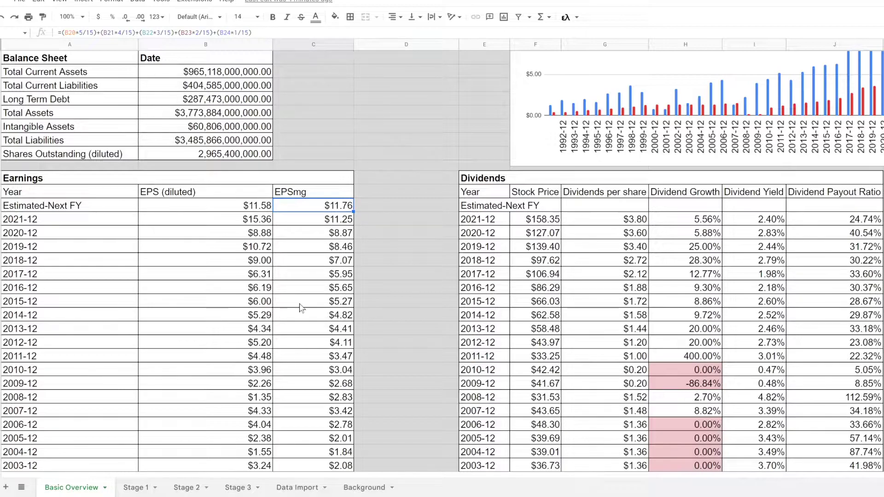
Examine the dividends-per-share history in the Dividends table, comparing the 2021, 2002, 2001, 2009 and 2013 entries.
scroll(303, 309, "down", 2)
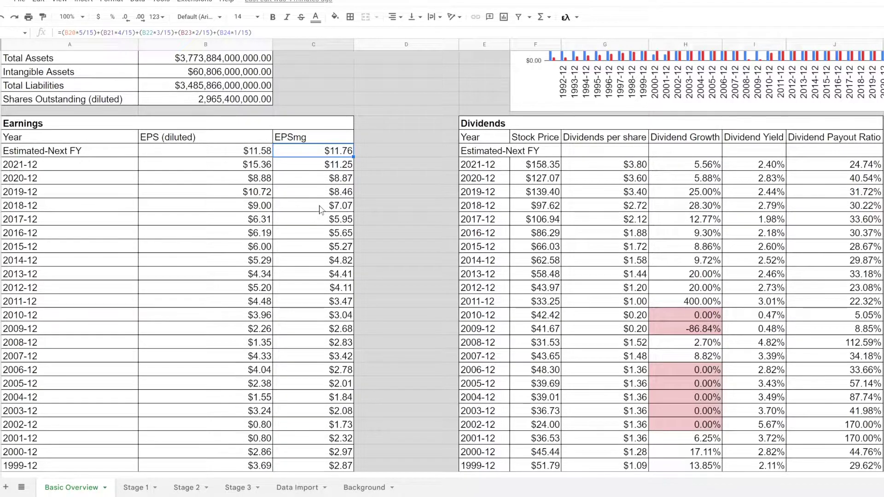
left_click(588, 170)
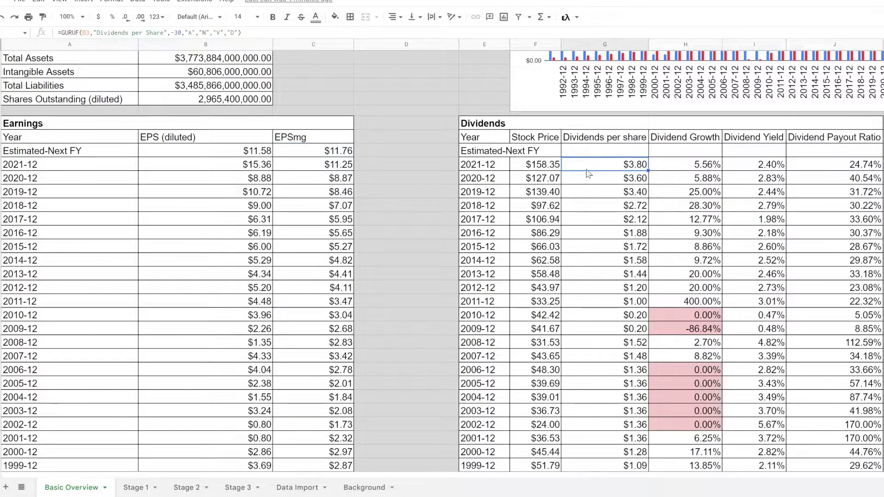
scroll(597, 202, "down", 4)
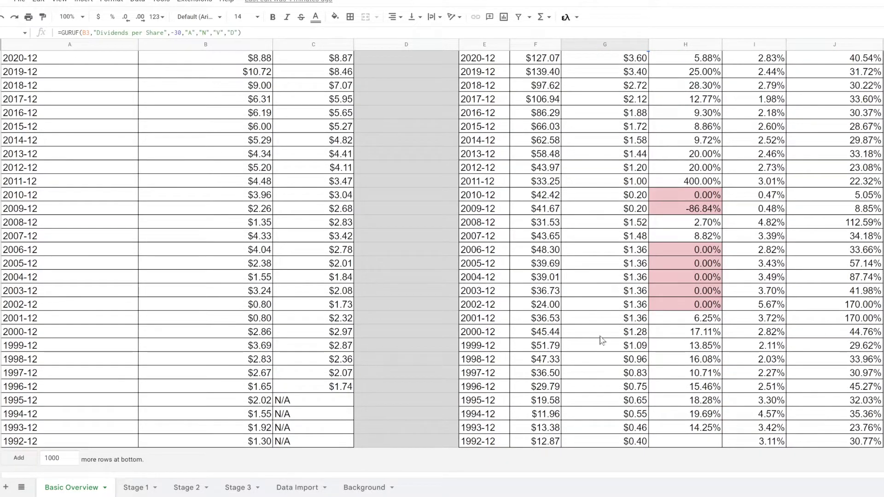
left_click(673, 305)
left_click(606, 308)
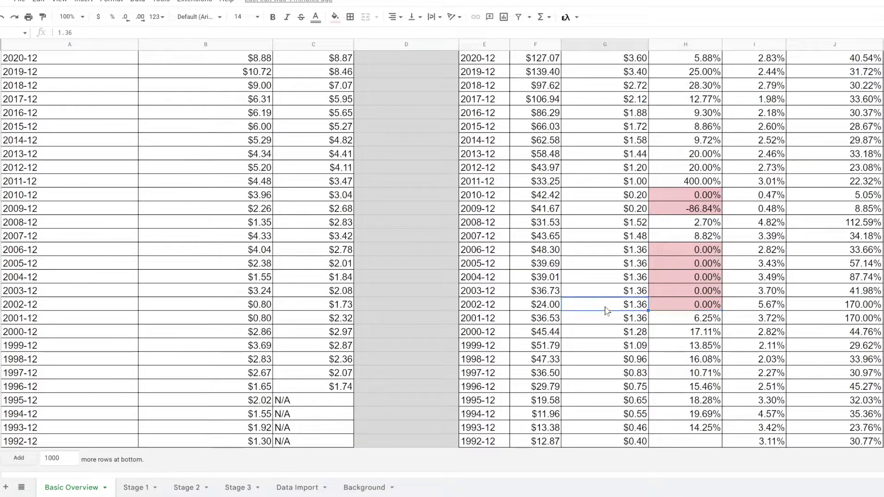
left_click(604, 323)
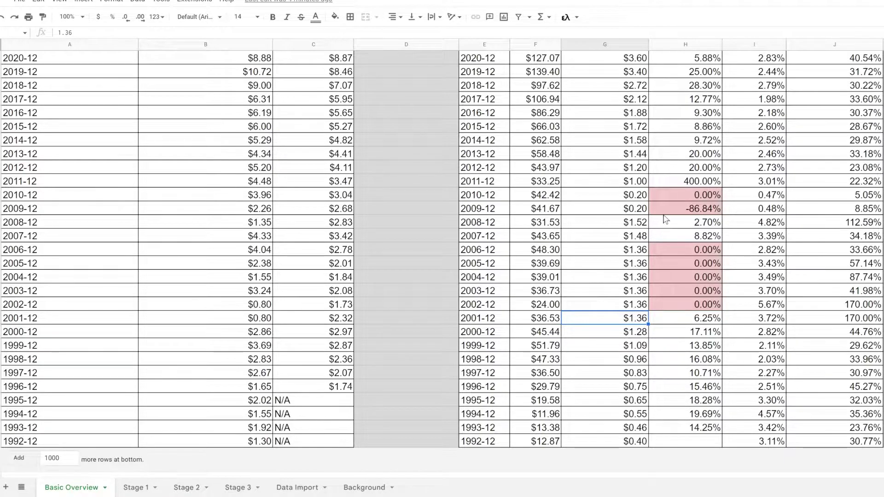
left_click(625, 208)
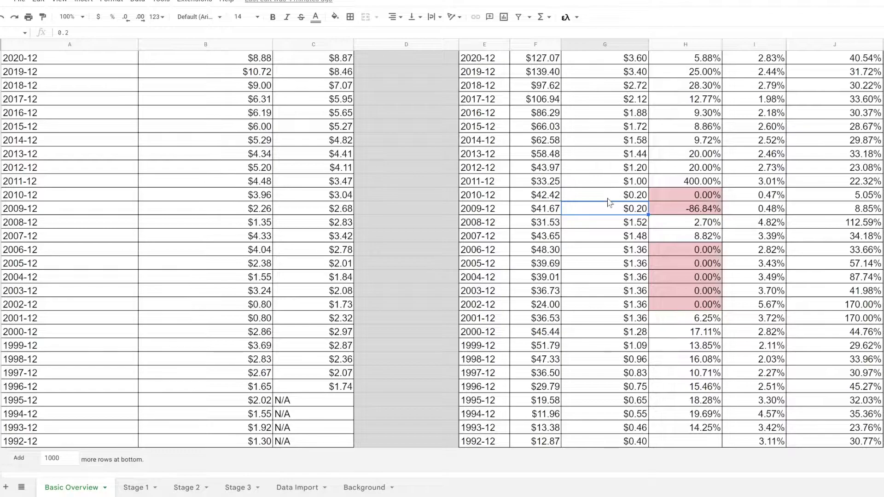
left_click(607, 156)
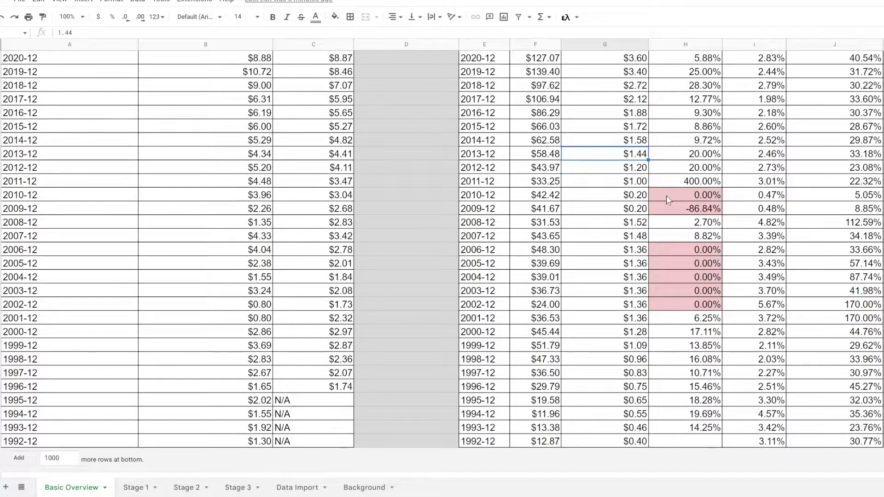
Review the Dividend Growth figures for 2011 through 2021, highlighting that range and the matching years.
scroll(667, 195, "up", 2)
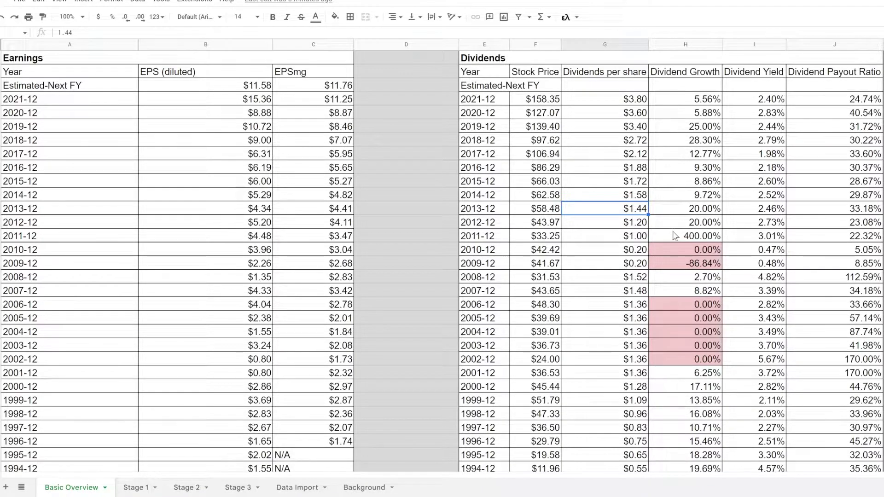
left_click_drag(673, 233, 673, 103)
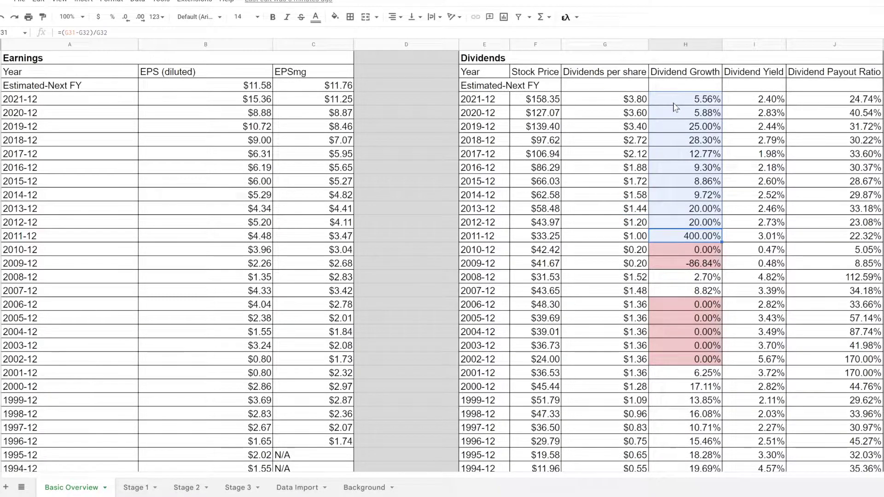
left_click_drag(479, 99, 491, 237)
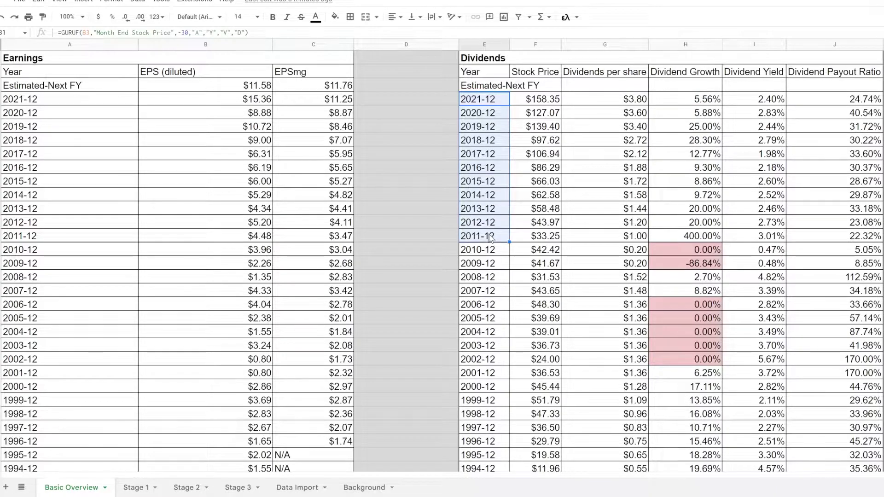
left_click(646, 182)
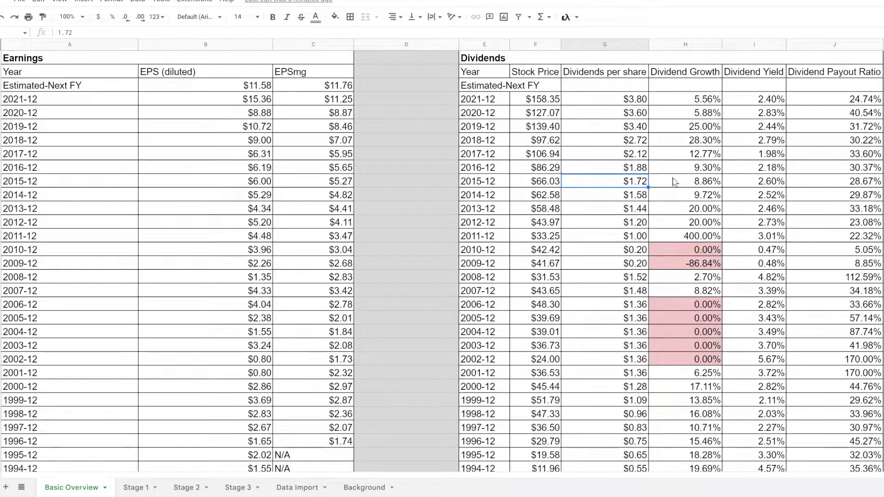
left_click(678, 115)
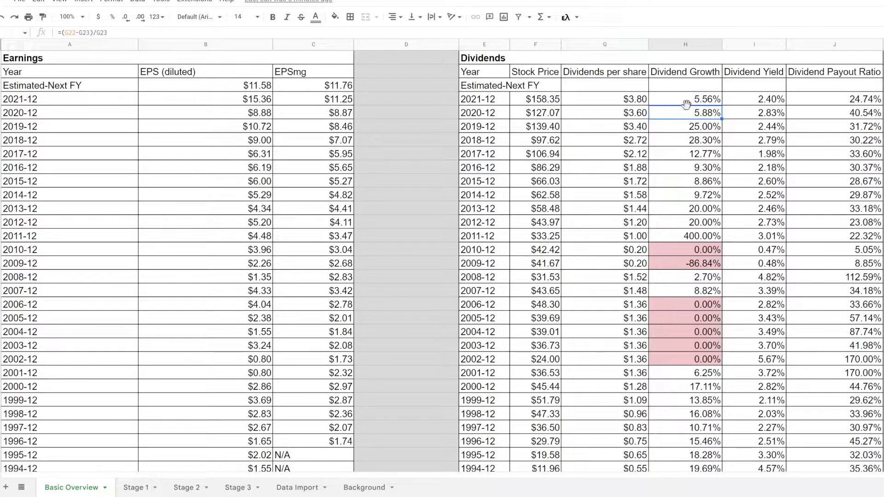
scroll(721, 306, "up", 5)
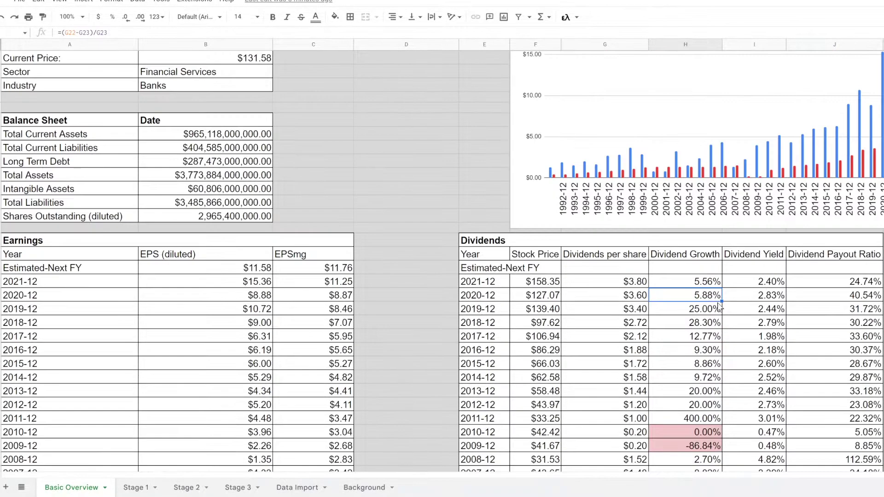
Open the Stage 1 sheet and check the Defensive Investor tests for market cap and current ratio.
left_click(135, 487)
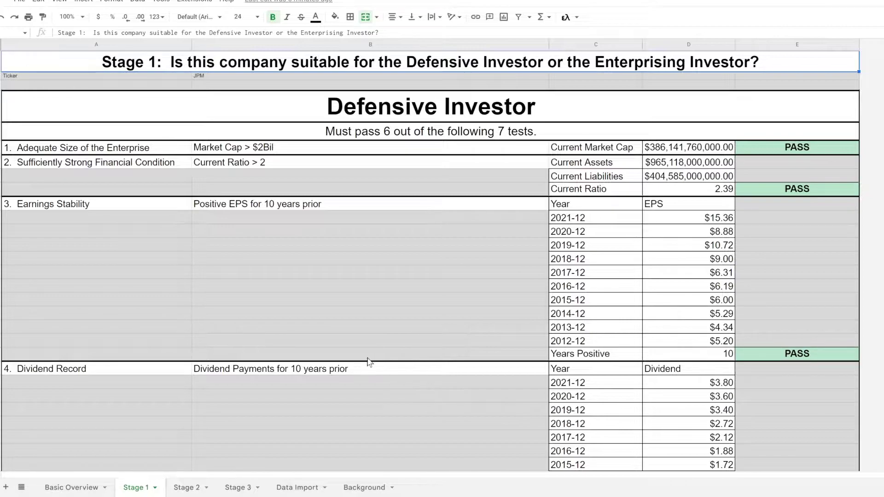
left_click(399, 149)
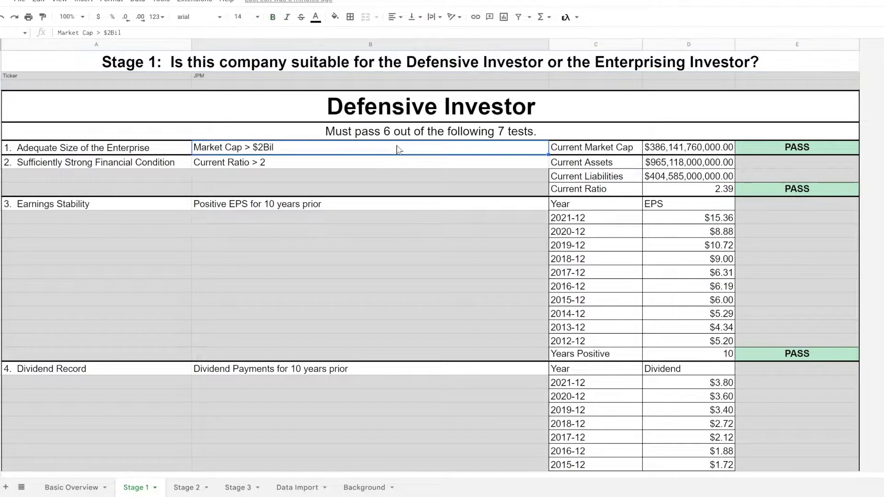
left_click(680, 149)
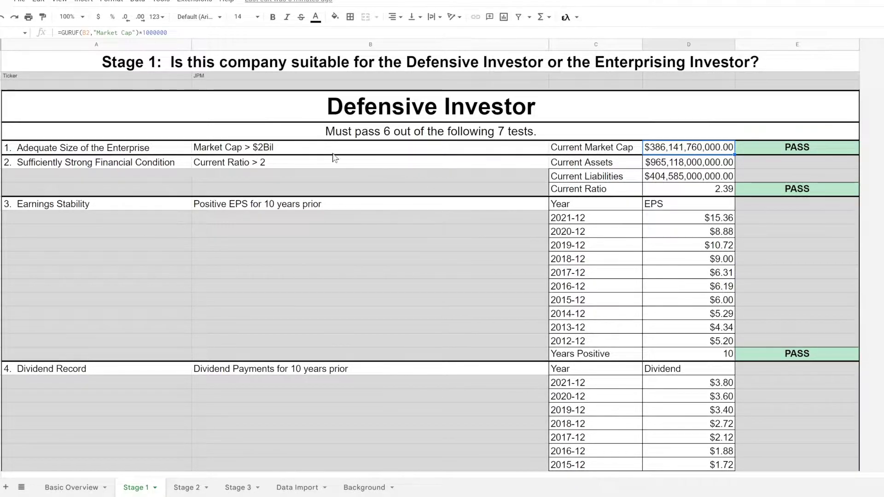
left_click(307, 166)
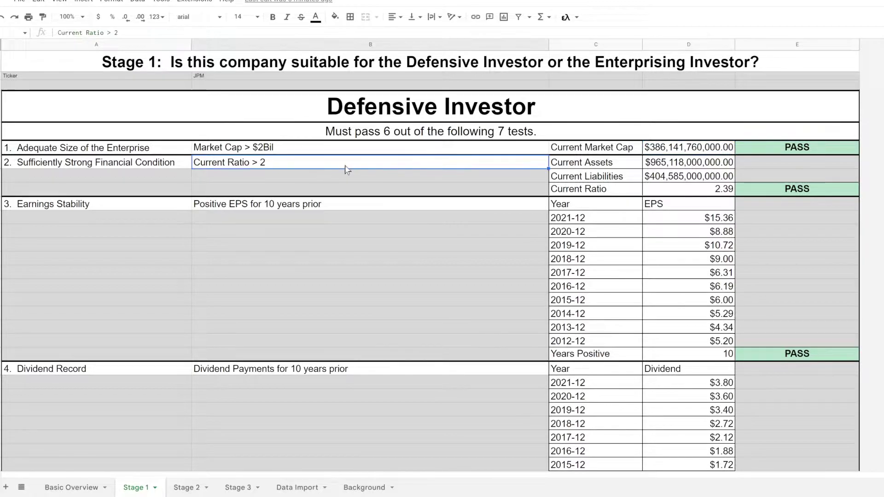
left_click(693, 193)
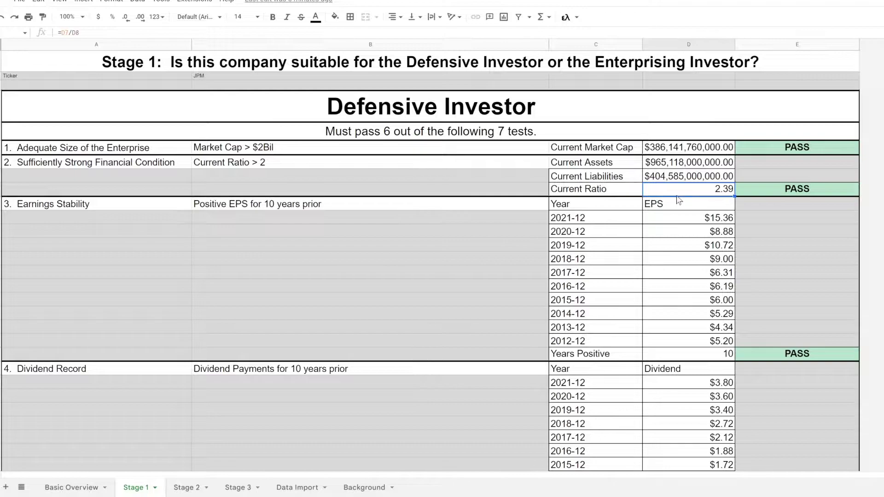
Check the ten-year EPS figures under Earnings Stability and the ten-year dividends under Dividend Record.
left_click_drag(683, 223, 676, 343)
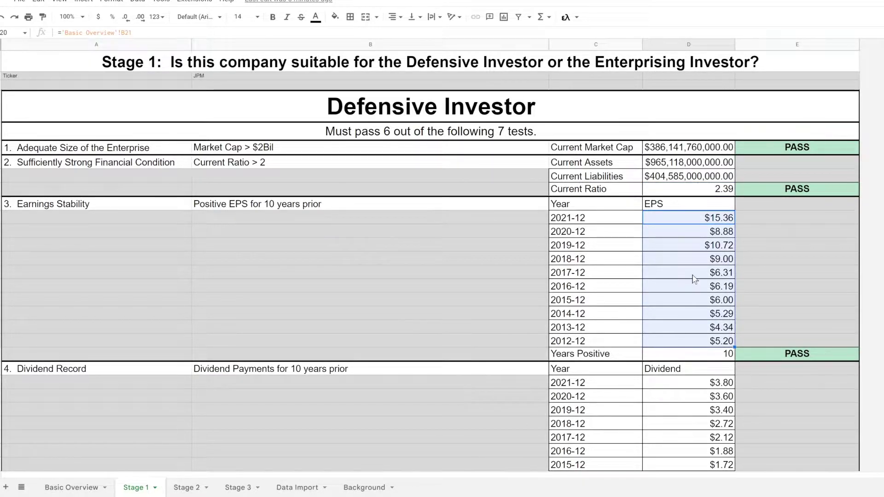
scroll(695, 280, "down", 4)
left_click(691, 197)
left_click_drag(690, 214, 680, 320)
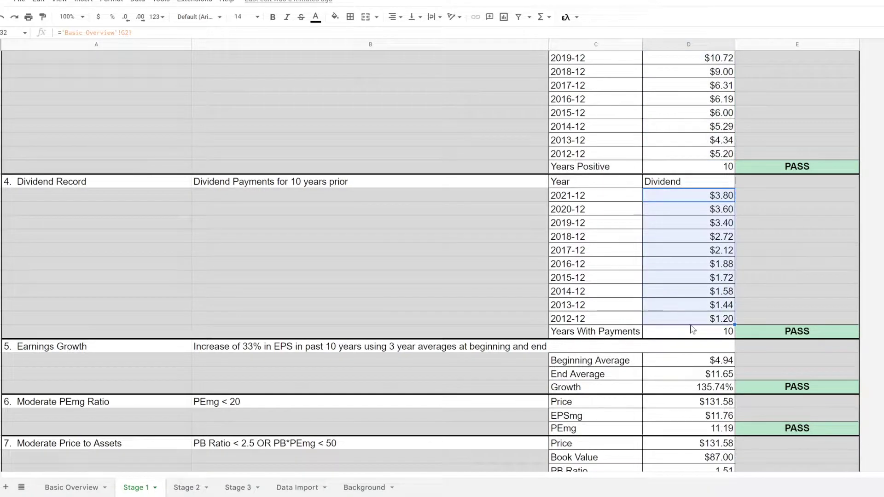
Check the Earnings Growth averages and growth figure, plus the PEmg value of the Moderate PEmg Ratio test.
left_click(665, 364)
left_click(668, 390)
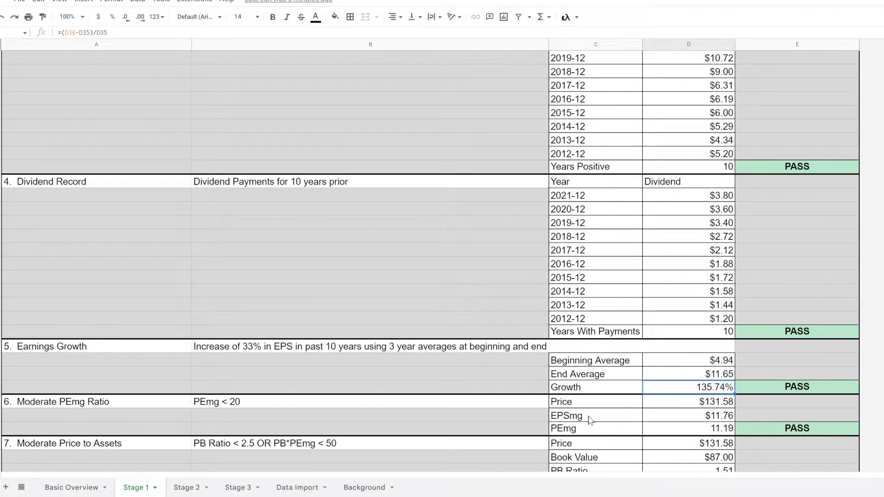
left_click(684, 433)
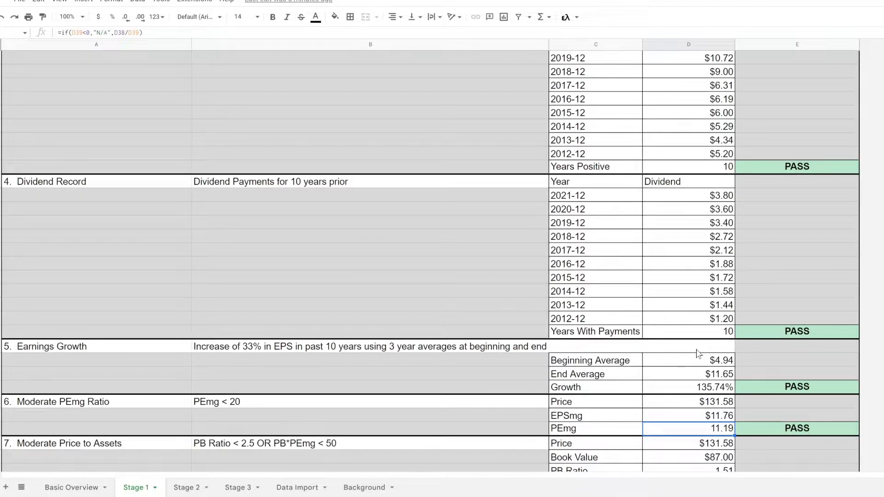
Check the PB Ratio of the Moderate Price to Assets test and the Defensive Investor total score.
scroll(698, 354, "down", 3)
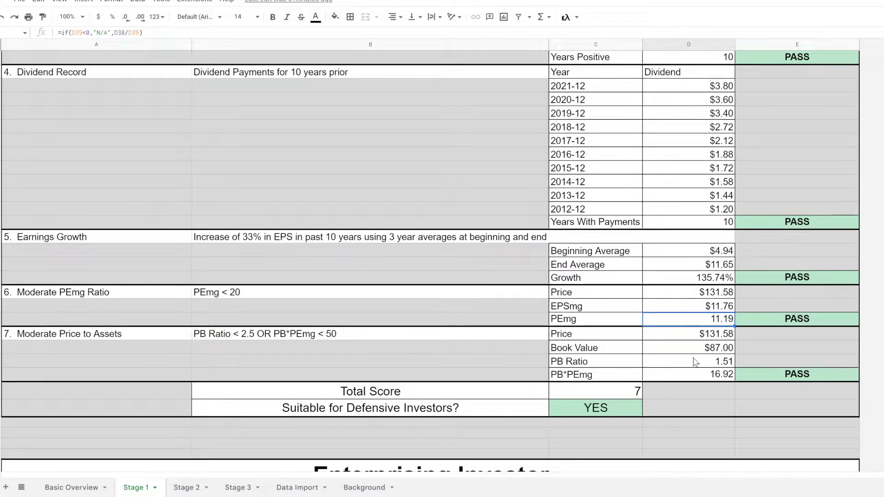
left_click(682, 364)
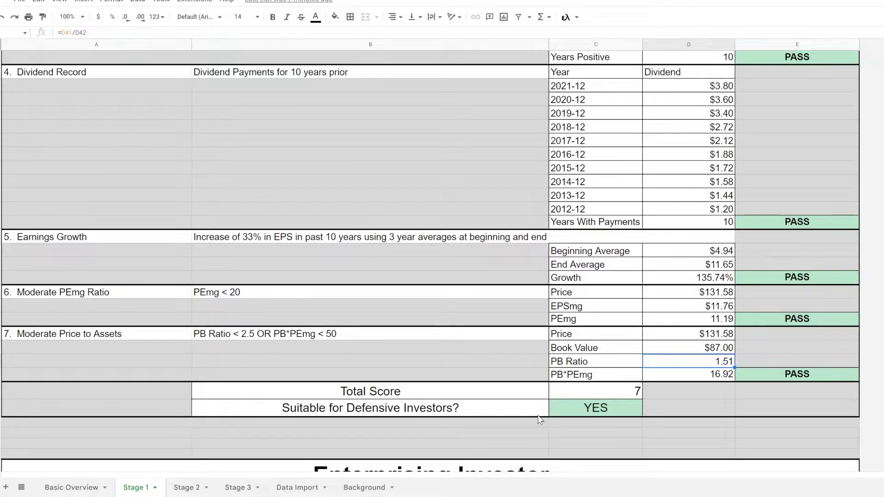
scroll(543, 376, "down", 4)
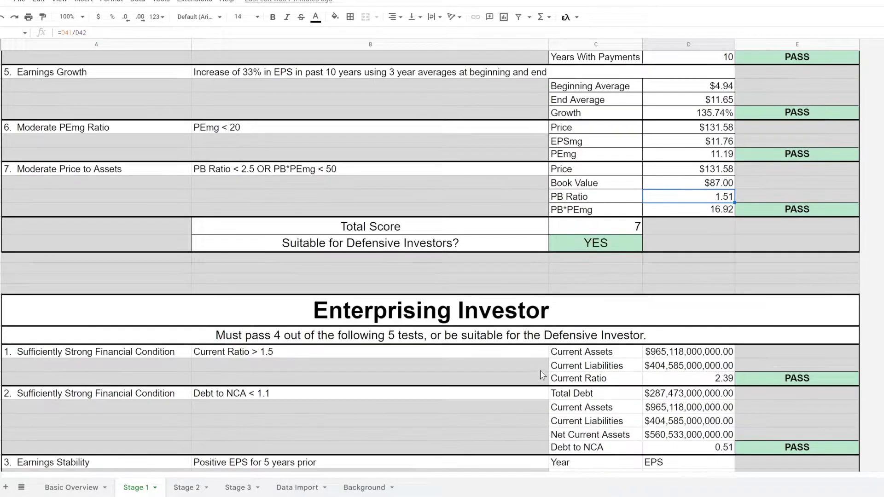
Review the Enterprising Investor tests, checking the Current Ratio, Debt to NCA and Earnings Growth formulas.
scroll(524, 360, "down", 4)
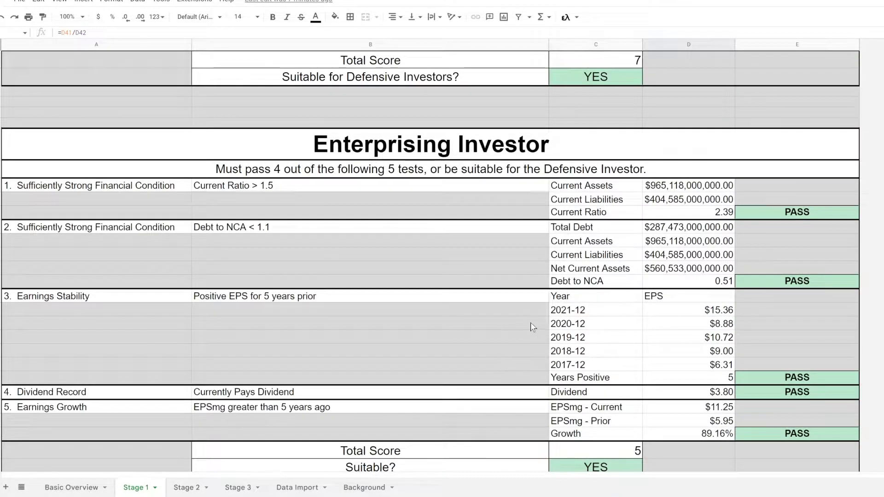
scroll(519, 238, "down", 1)
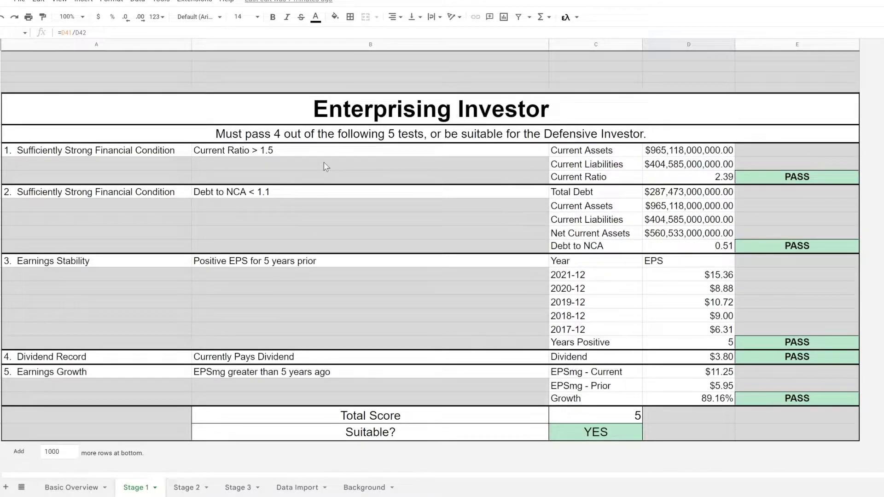
left_click(701, 181)
left_click(700, 248)
left_click(684, 402)
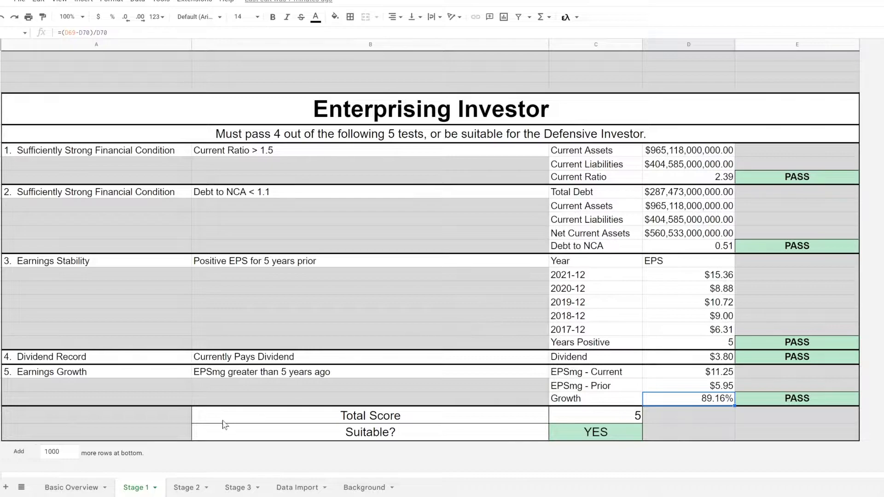
Open the Stage 2 sheet and examine the MG Value formula, the diluted EPS for Estimated-Next FY through 2018, and the current EPSmg.
left_click(193, 489)
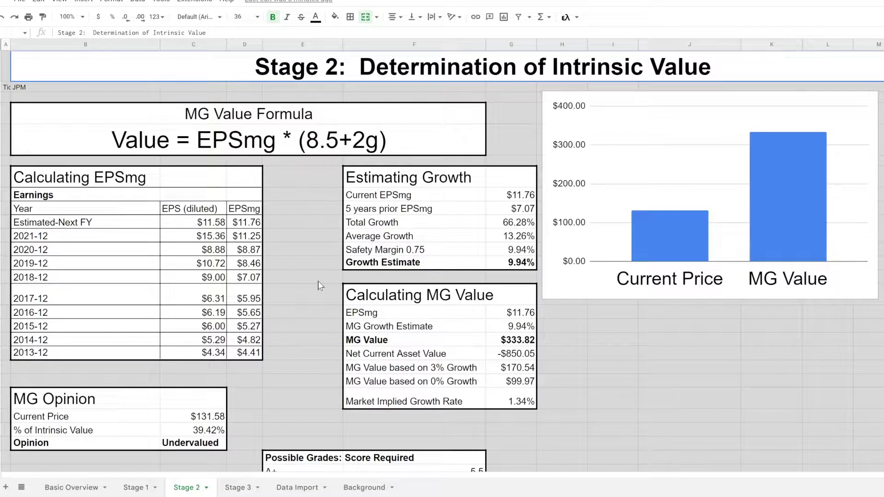
left_click(233, 154)
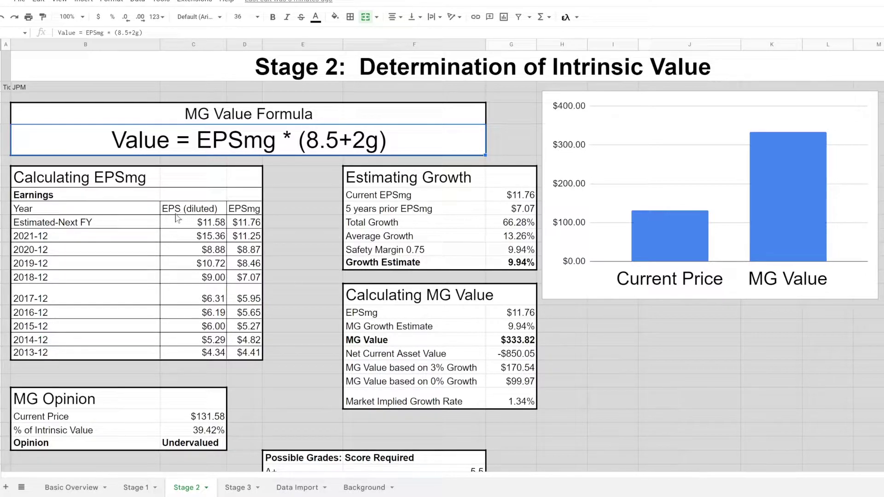
left_click_drag(178, 222, 186, 279)
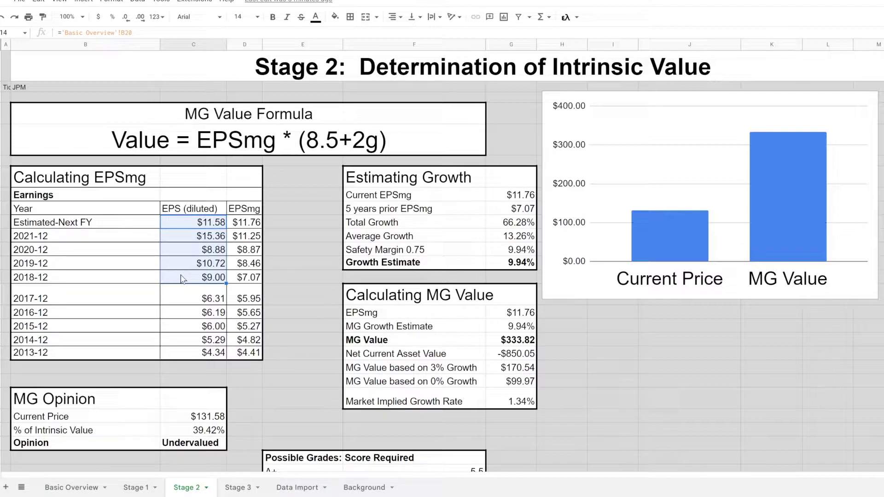
left_click(242, 222)
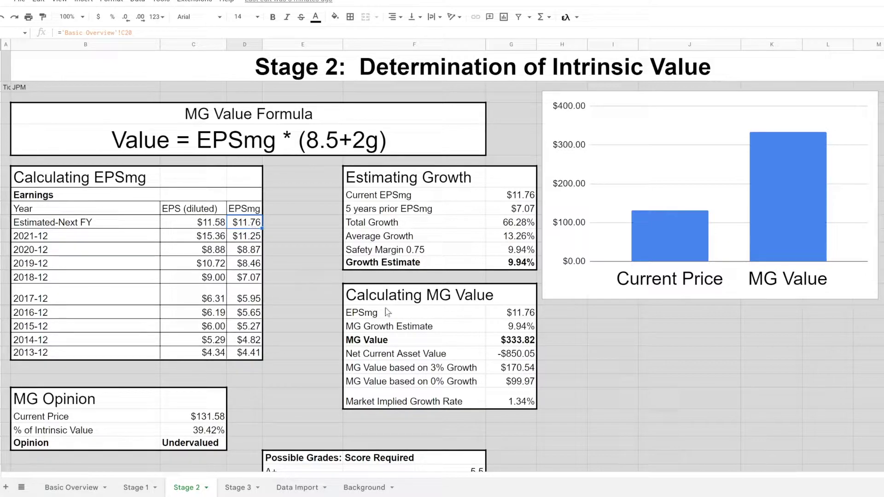
left_click(513, 316)
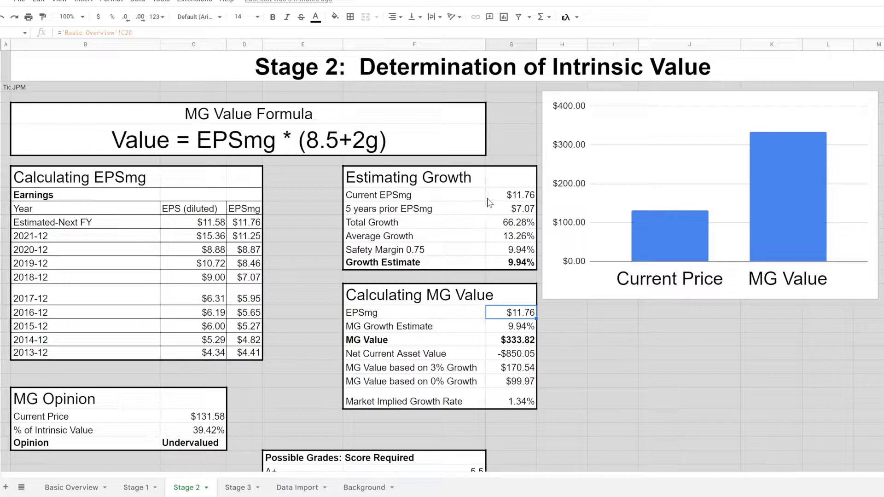
Trace the growth estimate from the current and five-years-prior EPSmg through total growth, average growth and the 0.75 safety margin.
left_click(248, 223)
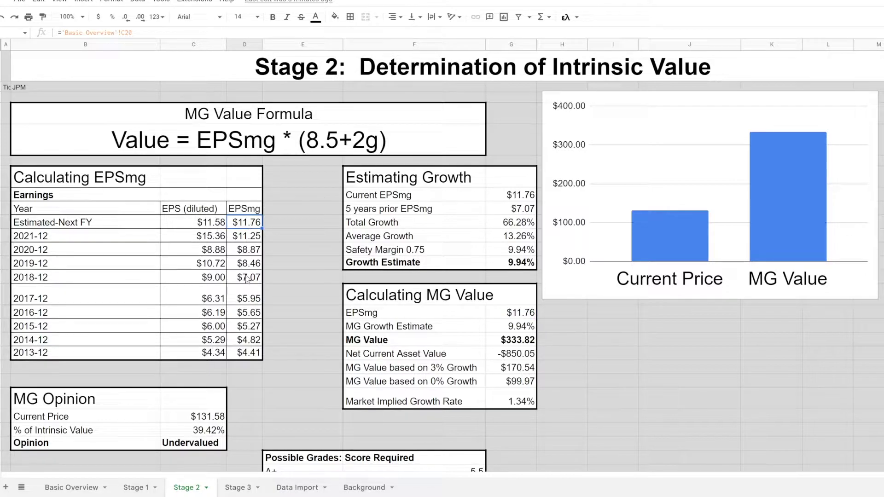
left_click(497, 210)
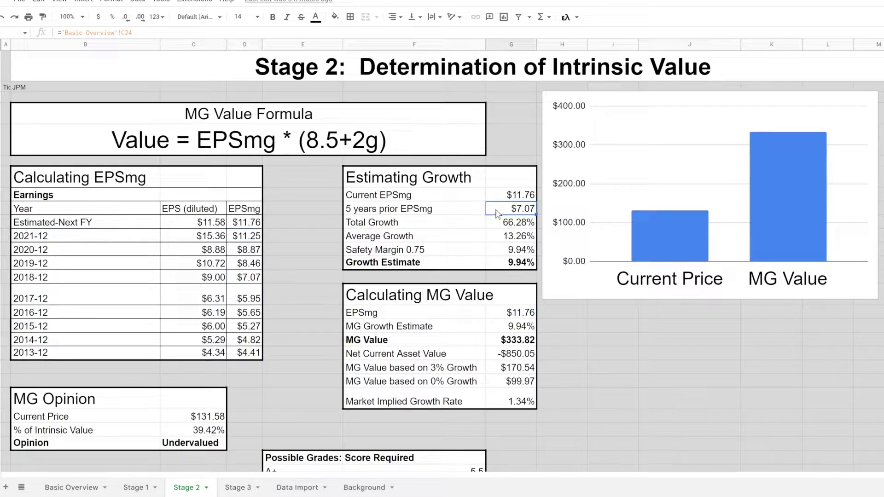
left_click(491, 226)
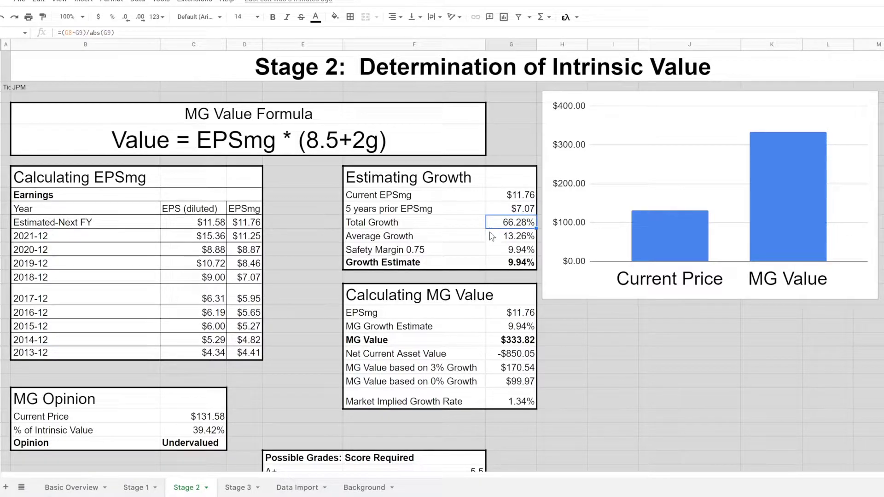
left_click(494, 241)
left_click(494, 259)
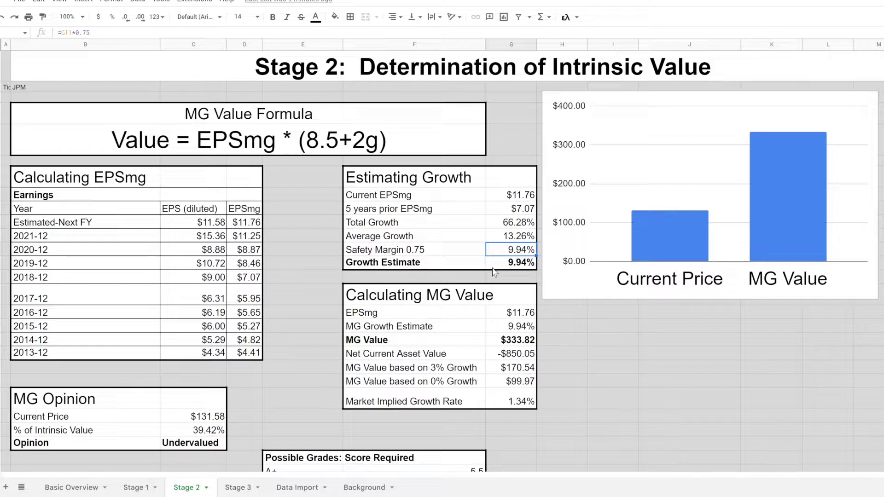
left_click(494, 266)
Check the MG Value and compare it with the current price and % of Intrinsic Value under MG Opinion.
left_click(495, 343)
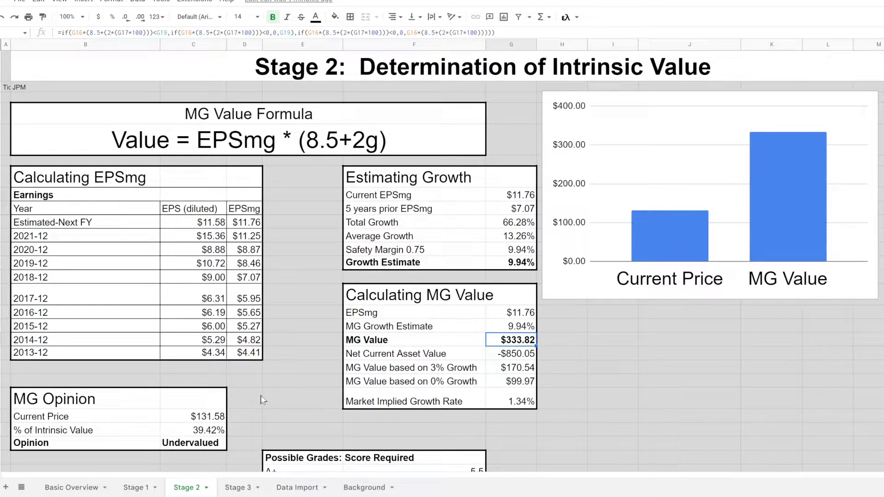
left_click(225, 419)
left_click(224, 433)
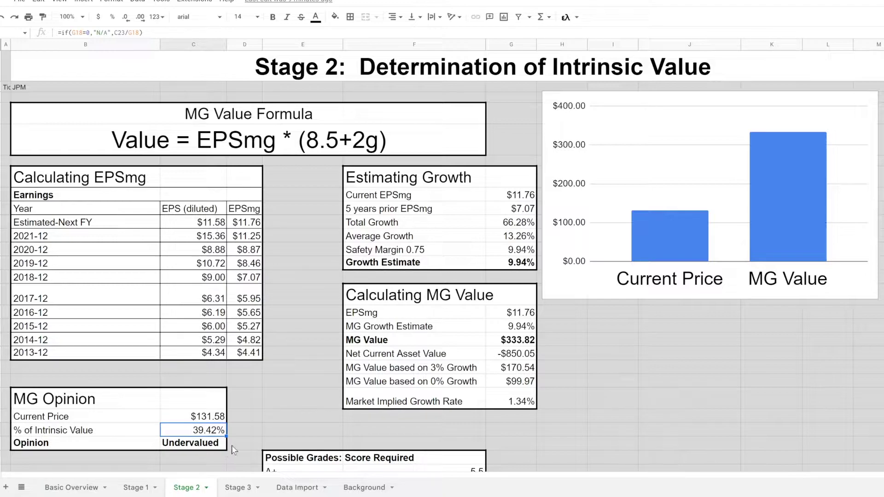
Check the MG Values based on 3% and 0% growth and the Market Implied Growth Rate.
left_click(500, 369)
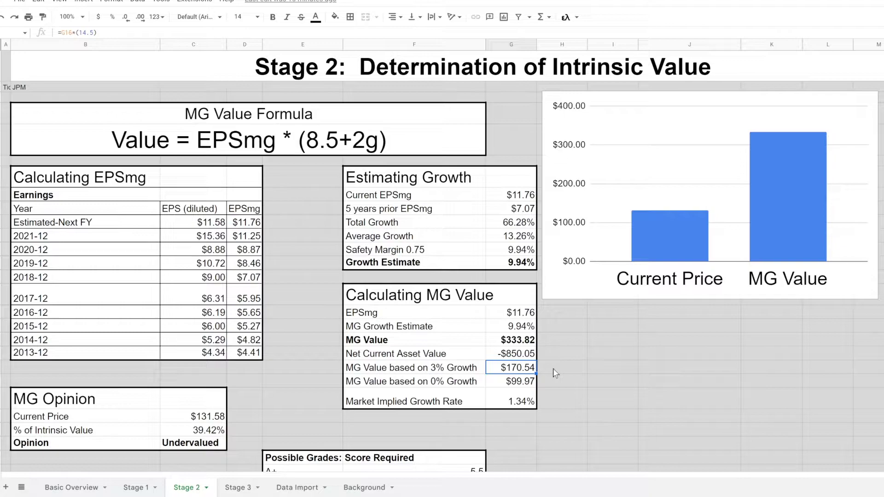
left_click(503, 384)
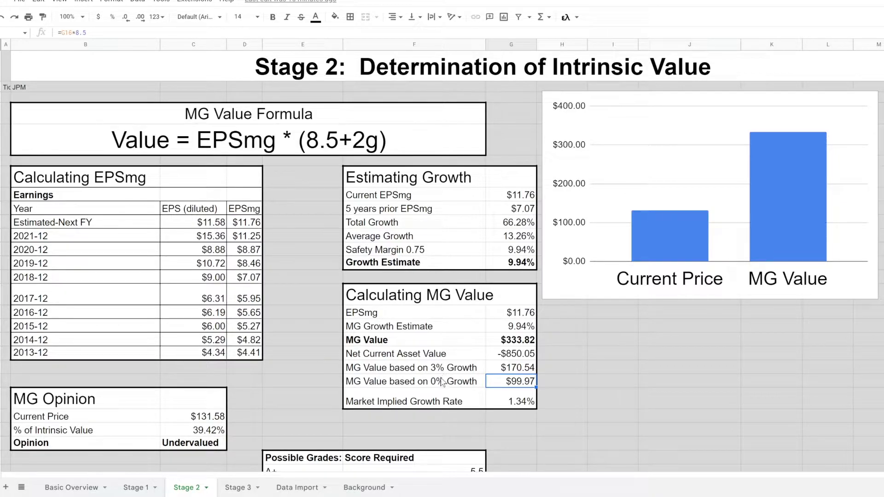
left_click(507, 407)
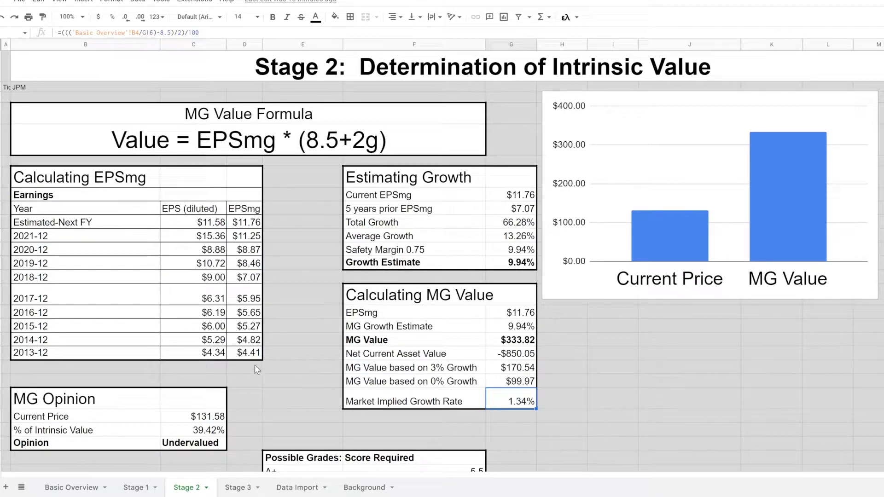
Review the MG Grade factor scores from Investor Suitability through PEmg Below Industry Average, plus the Total Score.
scroll(259, 370, "down", 5)
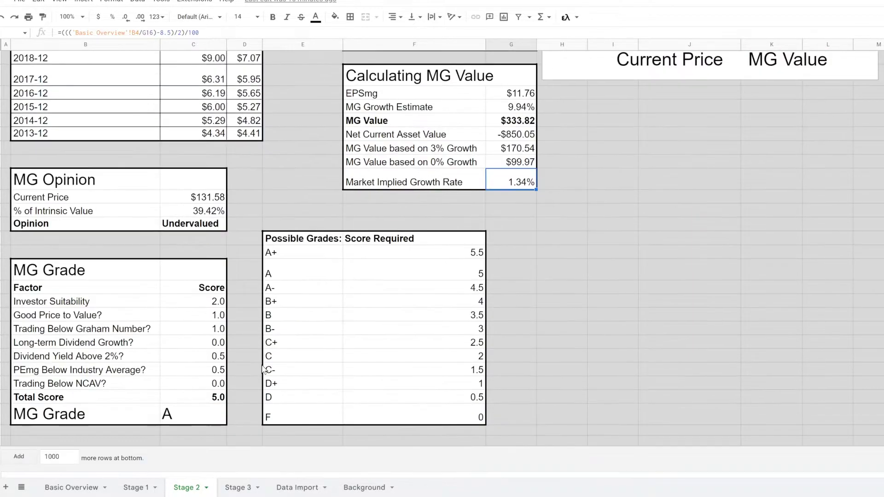
left_click(187, 305)
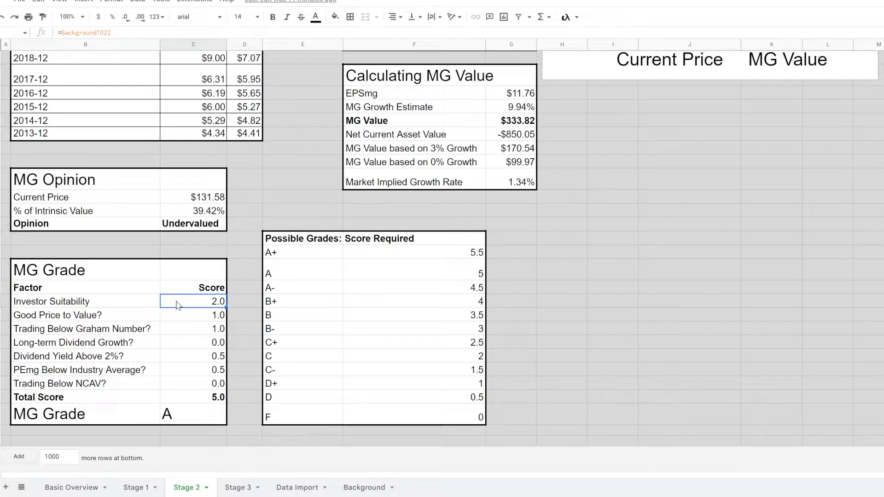
left_click(181, 321)
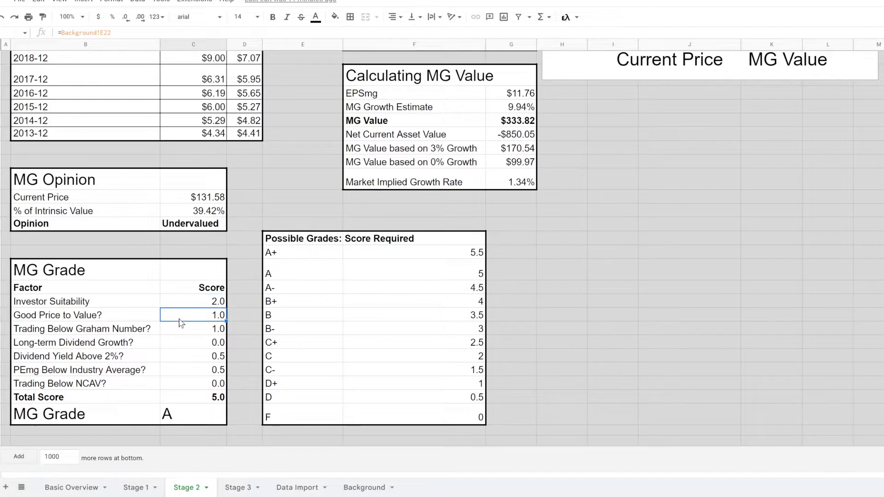
left_click(185, 332)
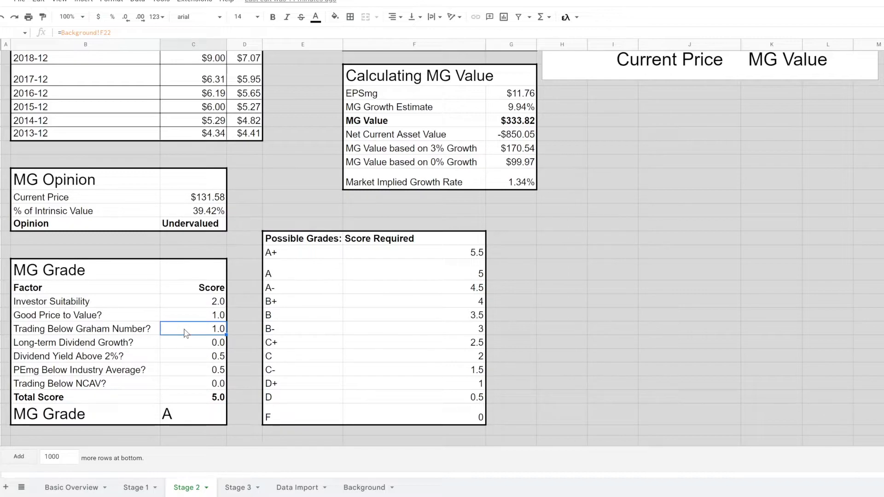
left_click(186, 346)
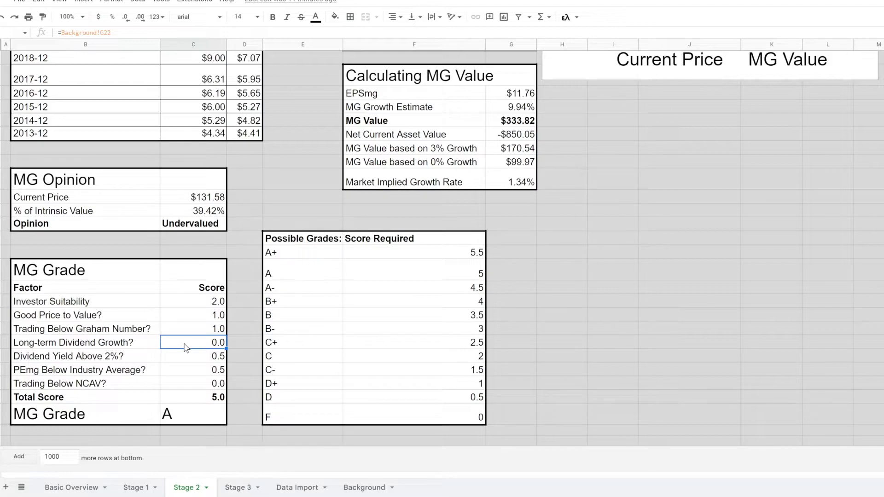
left_click(181, 360)
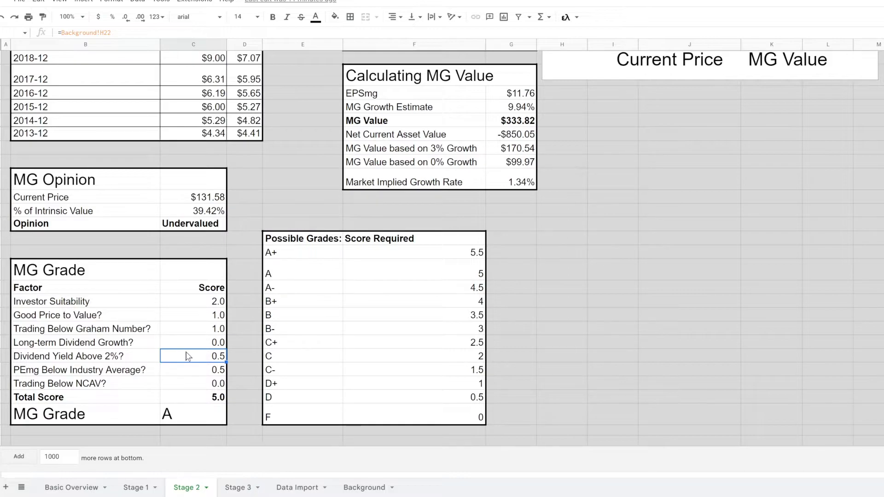
left_click(188, 374)
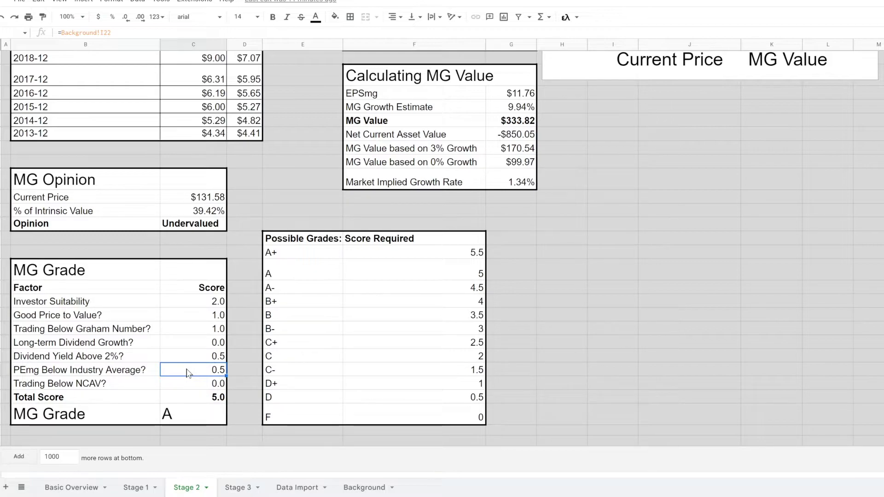
left_click(194, 399)
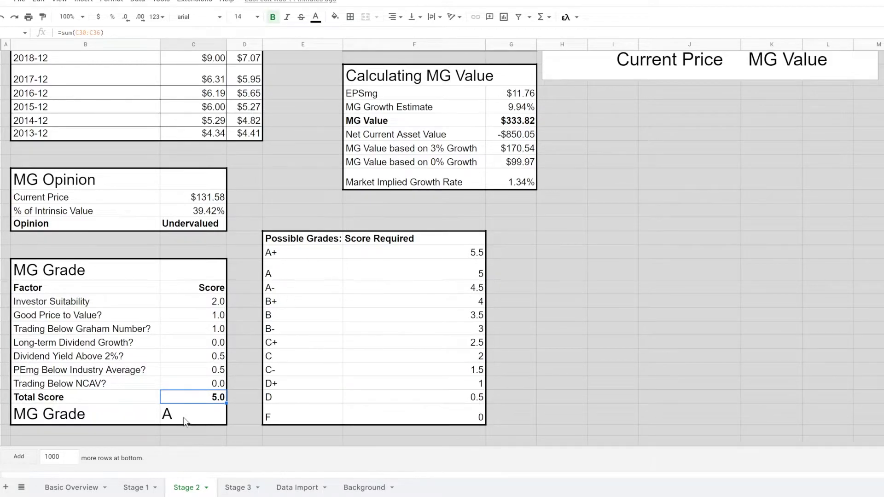
Open the Stage 3 sheet and check the Net Current Asset Value formula and its calculated figure.
left_click(238, 489)
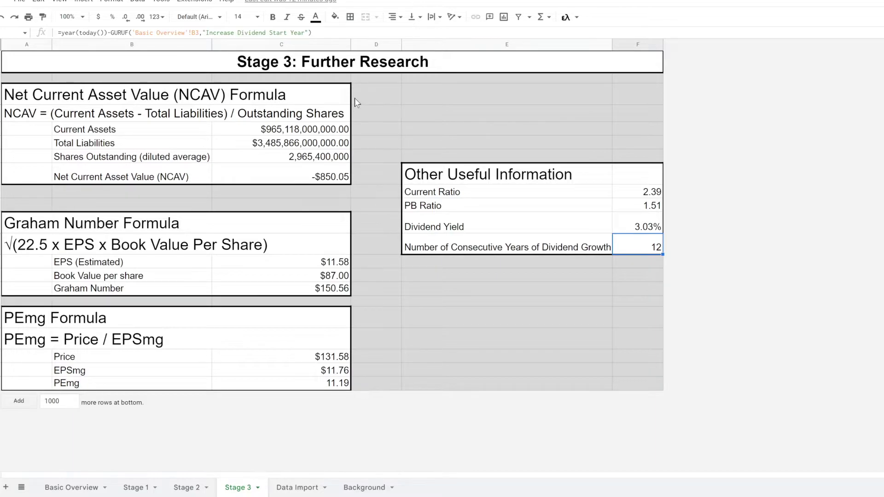
left_click(336, 95)
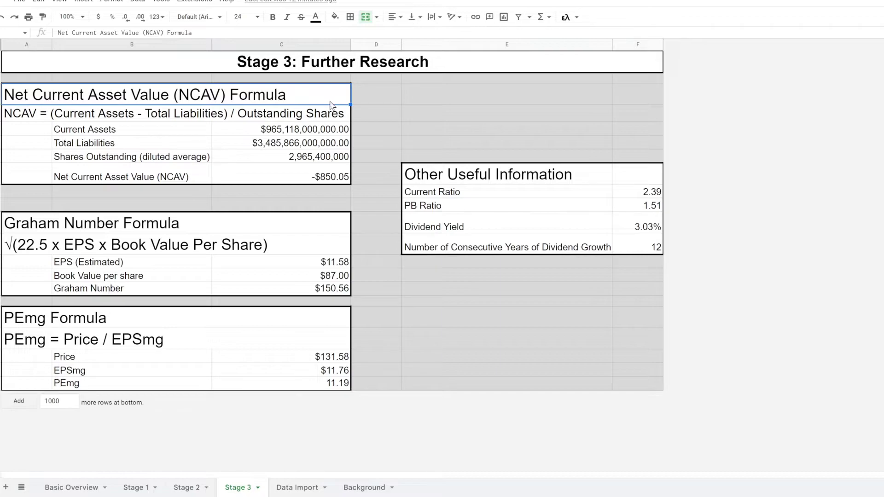
left_click(285, 176)
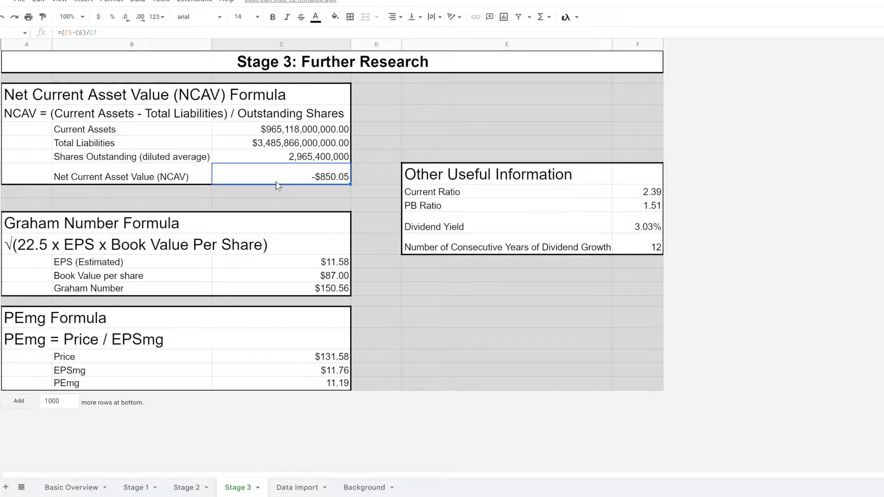
Check the Graham Number formula and figure, plus the price and PEmg under the PEmg Formula.
left_click(270, 228)
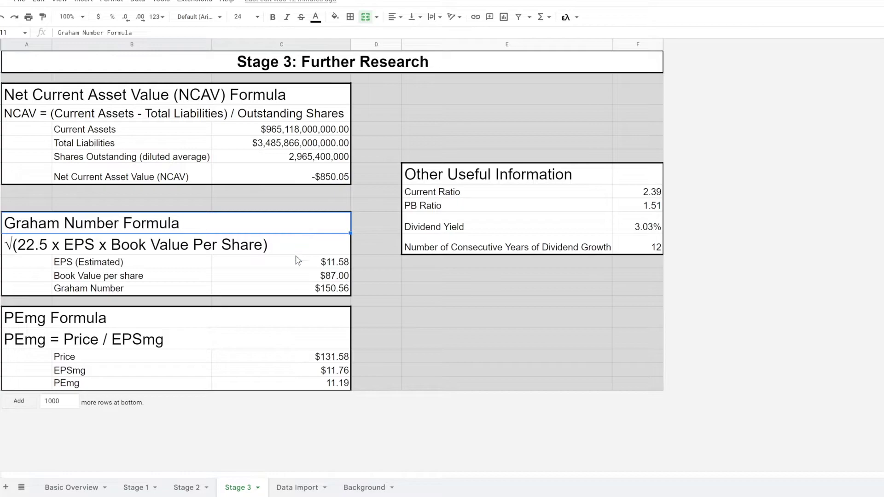
left_click(291, 294)
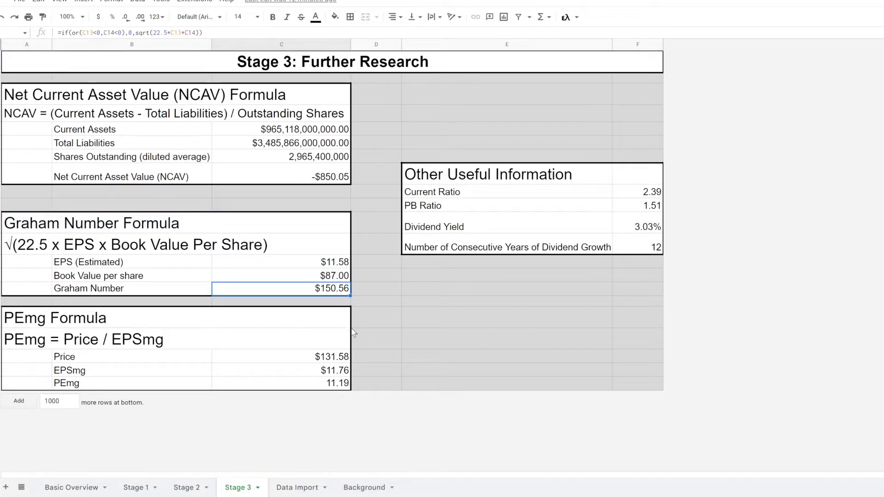
left_click(303, 362)
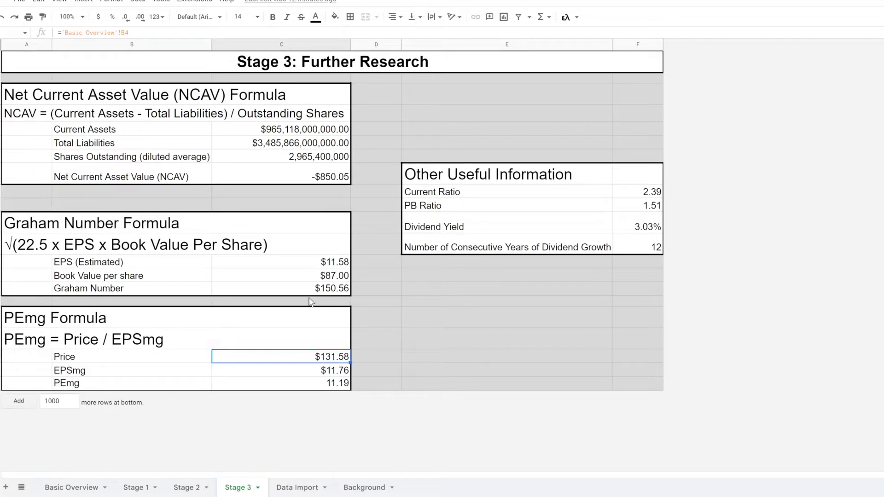
left_click(294, 387)
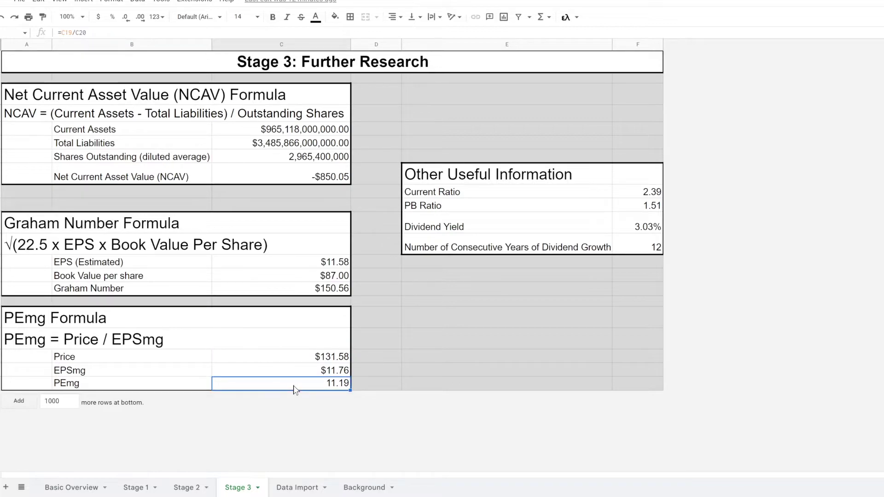
Check the Current Ratio, PB Ratio, Dividend Yield and Number of Consecutive Years of Dividend Growth under Other Useful Information.
left_click(620, 193)
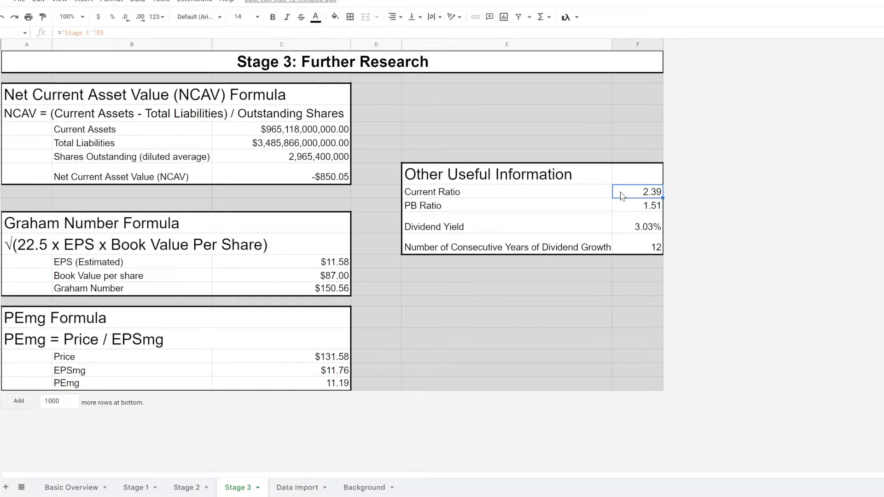
left_click(621, 208)
left_click(623, 227)
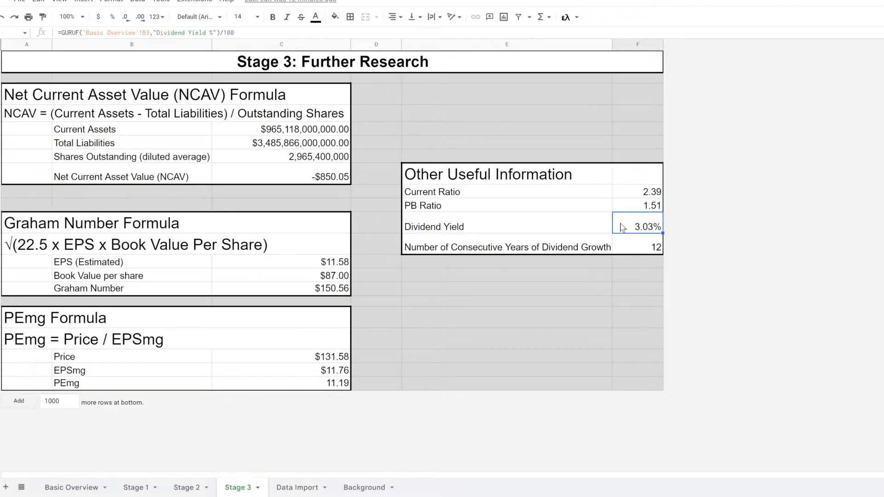
left_click(623, 248)
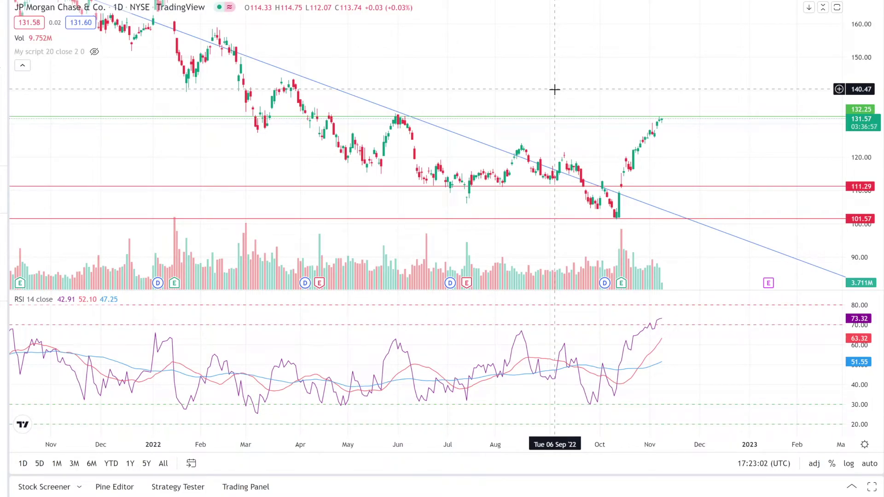
On the TradingView daily chart of JPMorgan Chase, examine the descending trend line from its October 2021 start through to the latest prices.
left_click_drag(430, 78, 650, 134)
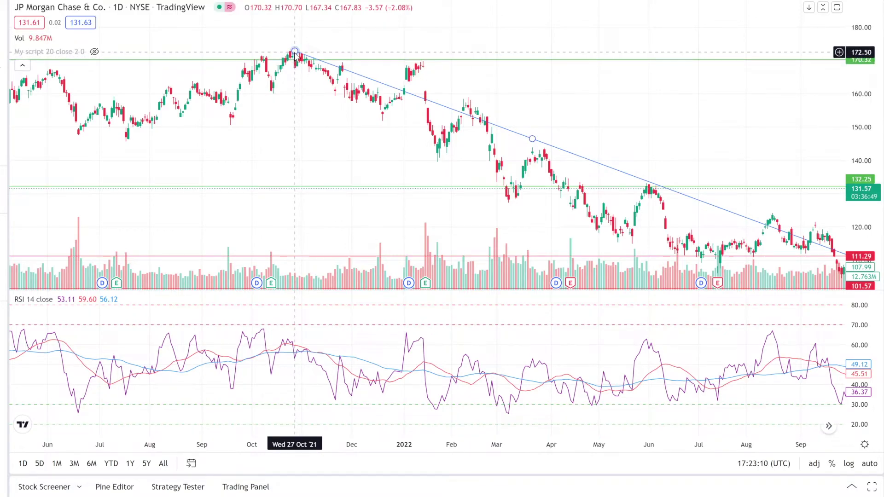
left_click_drag(619, 146, 590, 123)
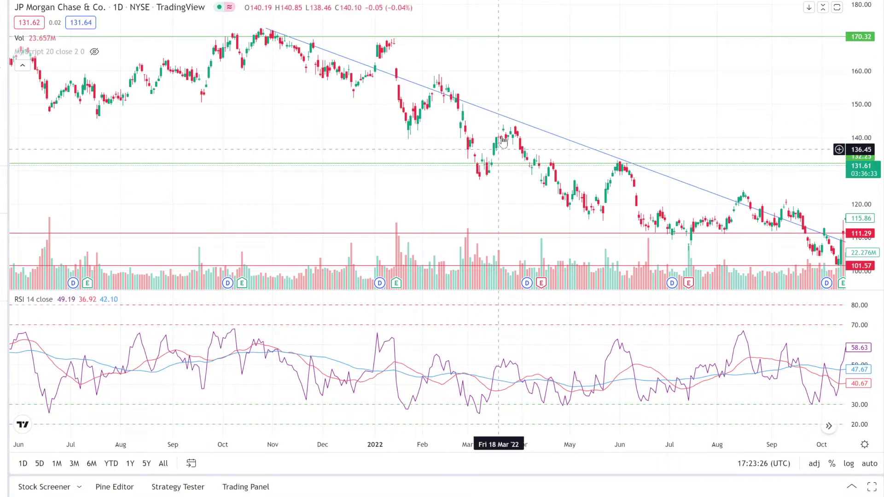
left_click_drag(670, 175, 504, 88)
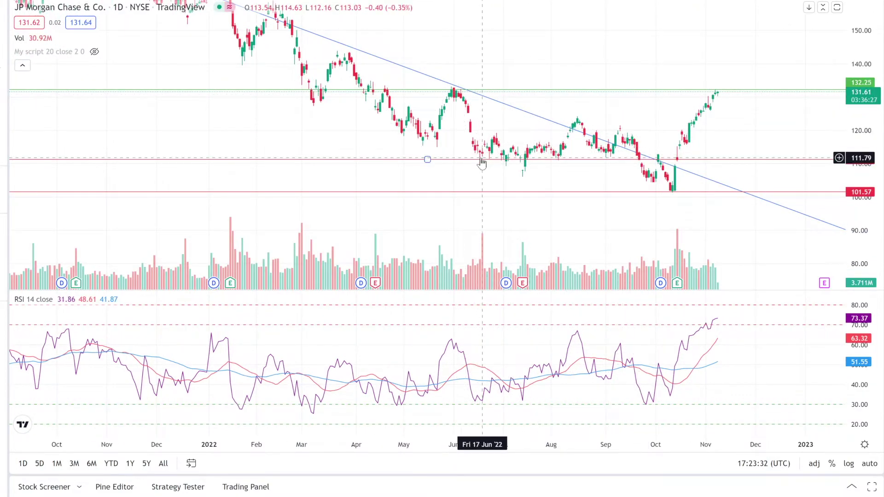
Examine the 2019 to 2020 price history around the 111.29 and 101.57 horizontal support lines.
left_click_drag(286, 134, 667, 146)
left_click_drag(308, 145, 483, 129)
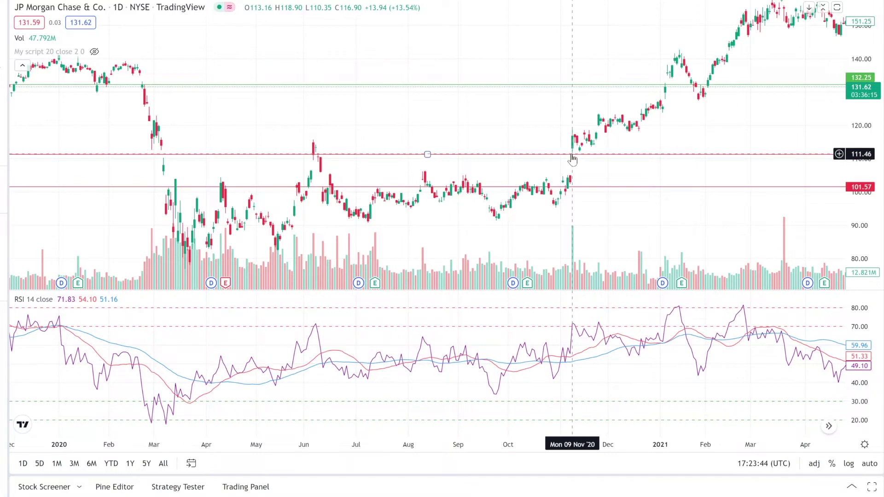
left_click_drag(417, 121, 758, 111)
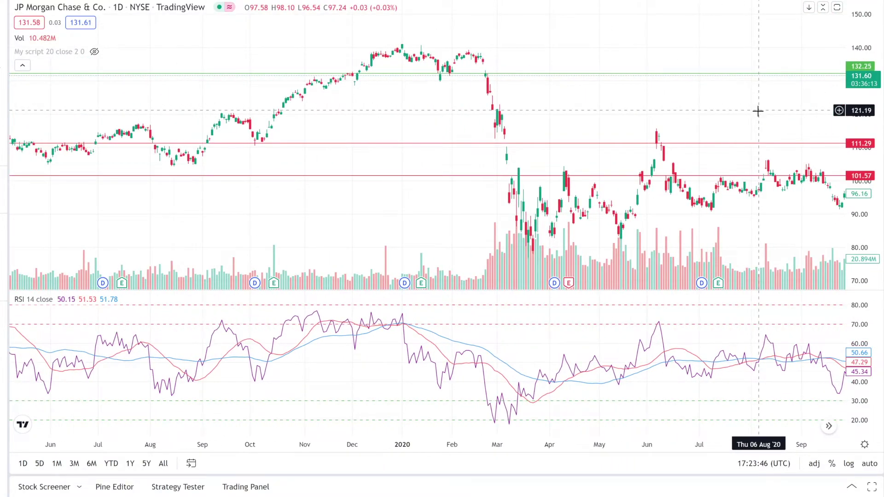